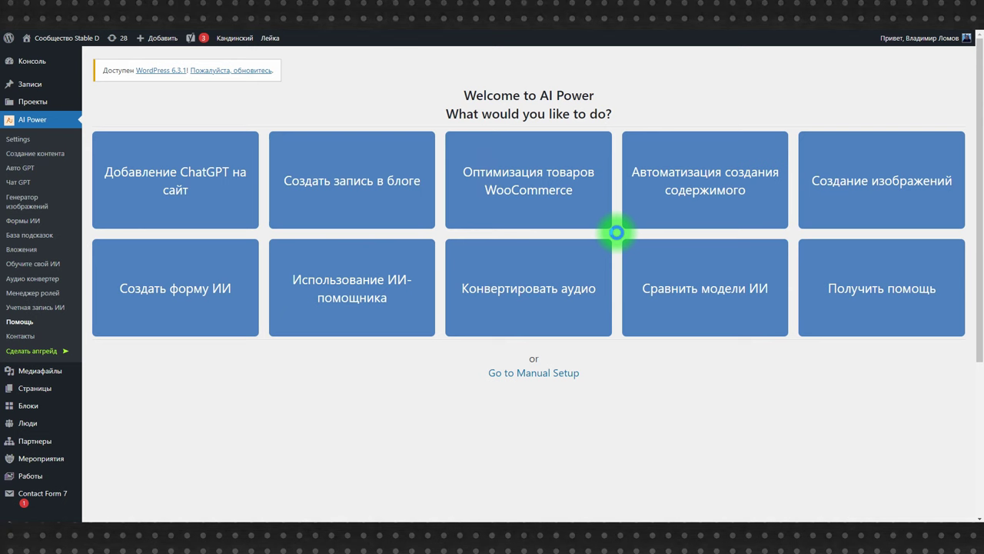
Open the AI Power plugin's general settings and clear the placeholder text from the API key field.
left_click(26, 144)
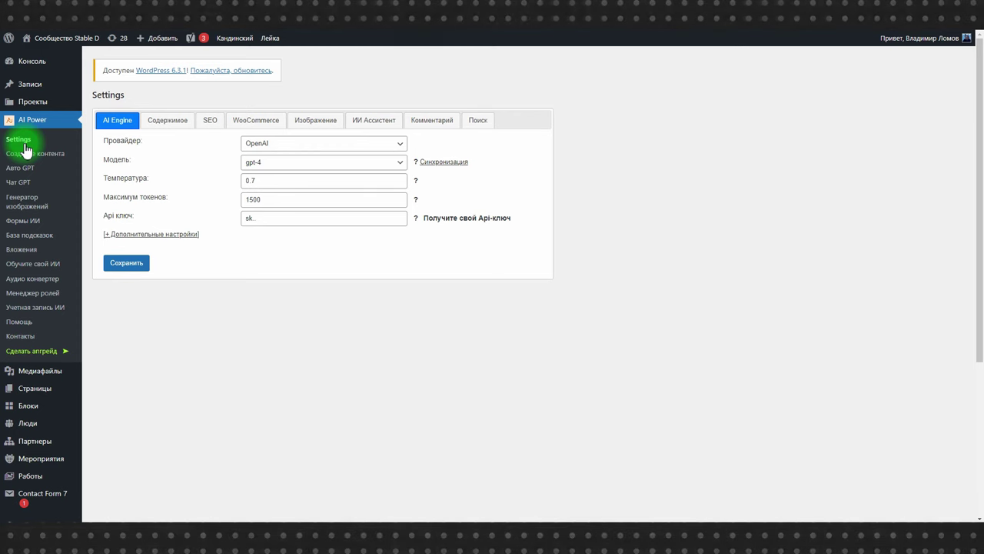
left_click_drag(271, 217, 220, 222)
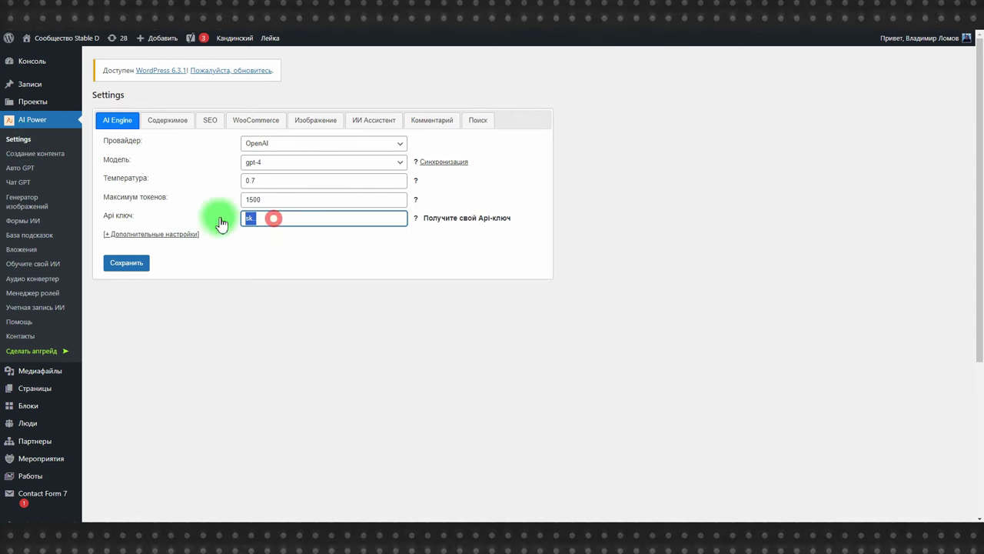
key("BackSpace")
left_click(300, 248)
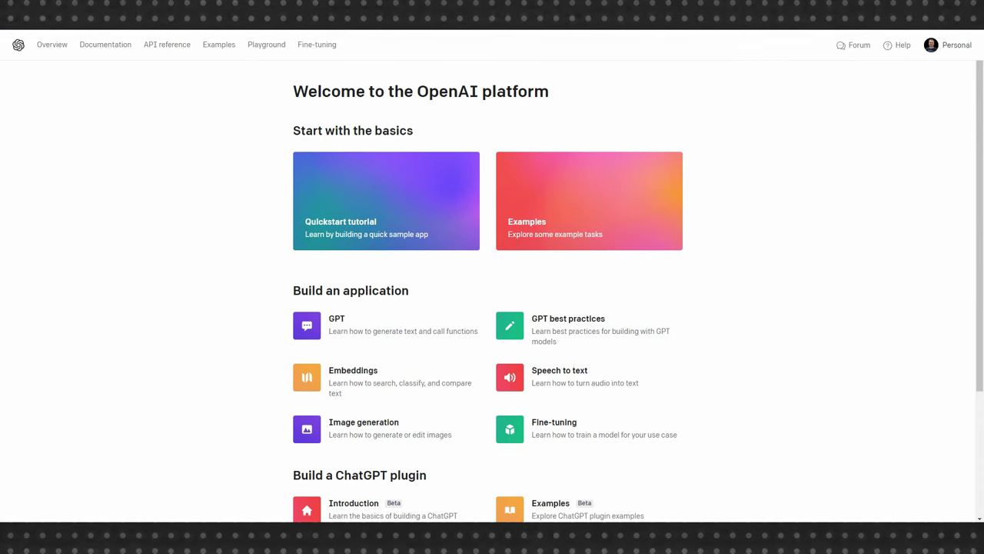
On the OpenAI platform, create a new secret API key named WP and copy it.
left_click(952, 47)
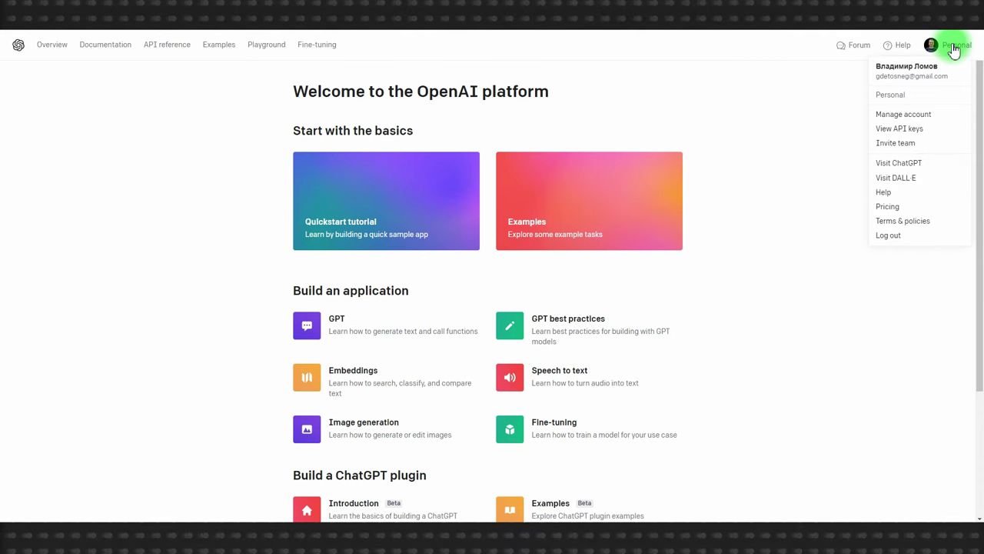
left_click(904, 130)
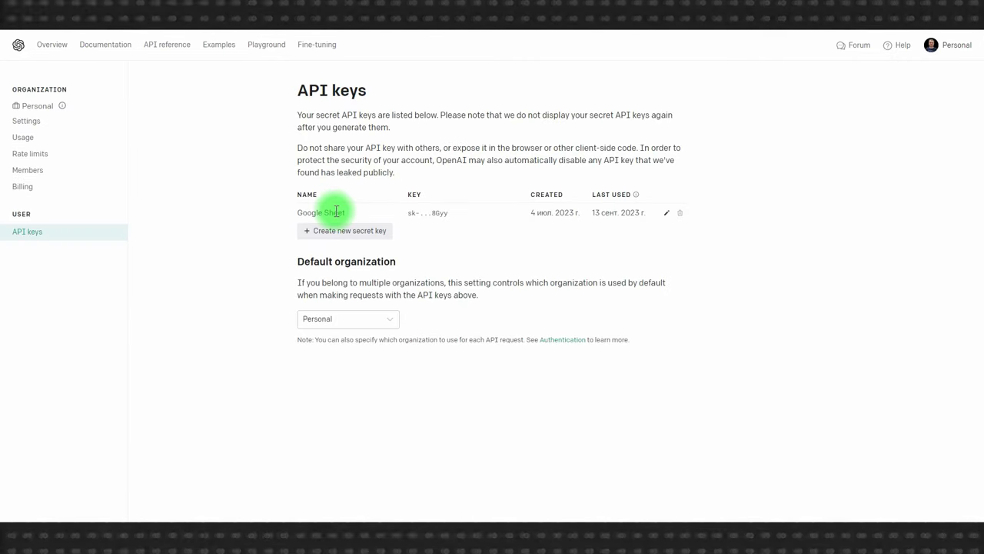
left_click(337, 235)
type("WP")
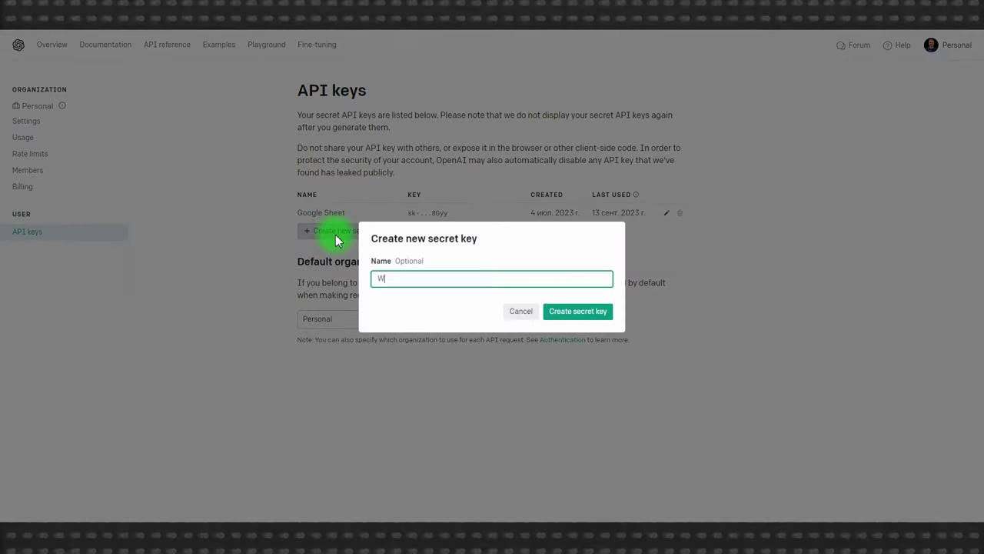
left_click(576, 313)
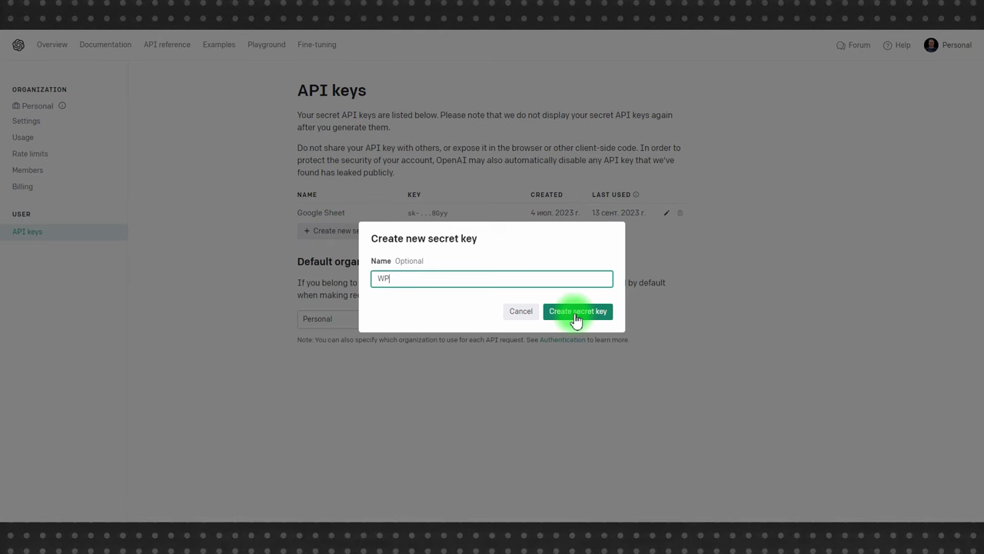
left_click(604, 295)
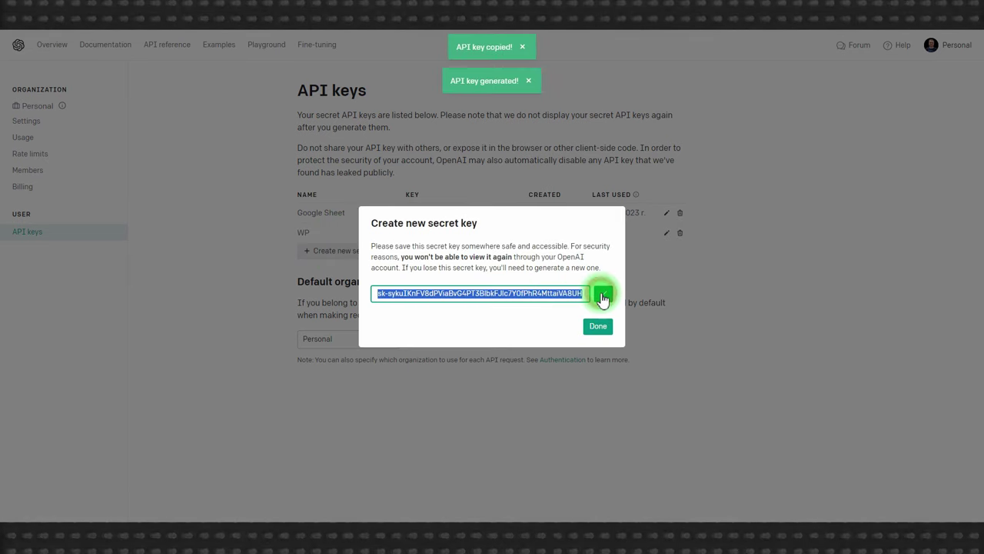
left_click(597, 326)
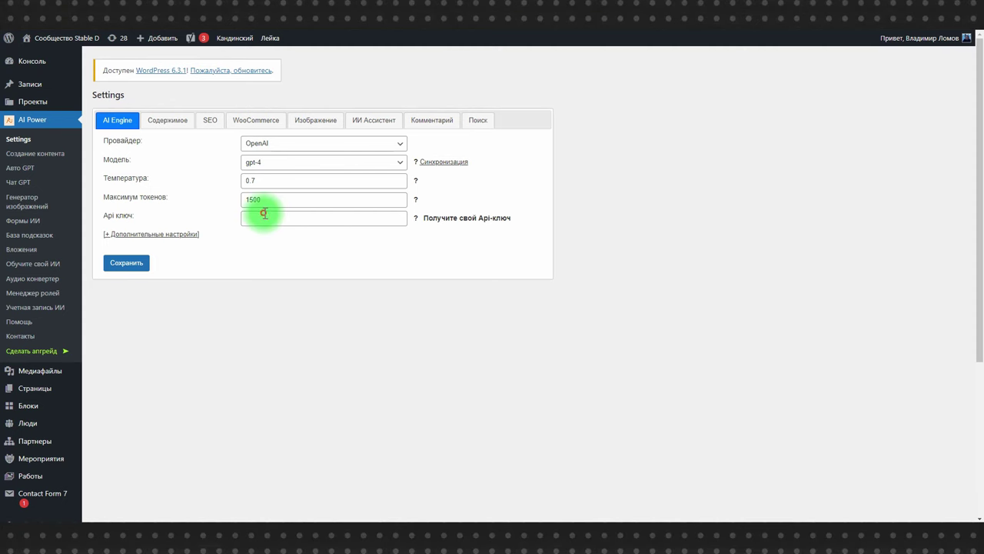
Back in the AI Power settings in WordPress, paste the API key, set the maximum tokens to 500 and save.
left_click(264, 217)
key("ctrl+v")
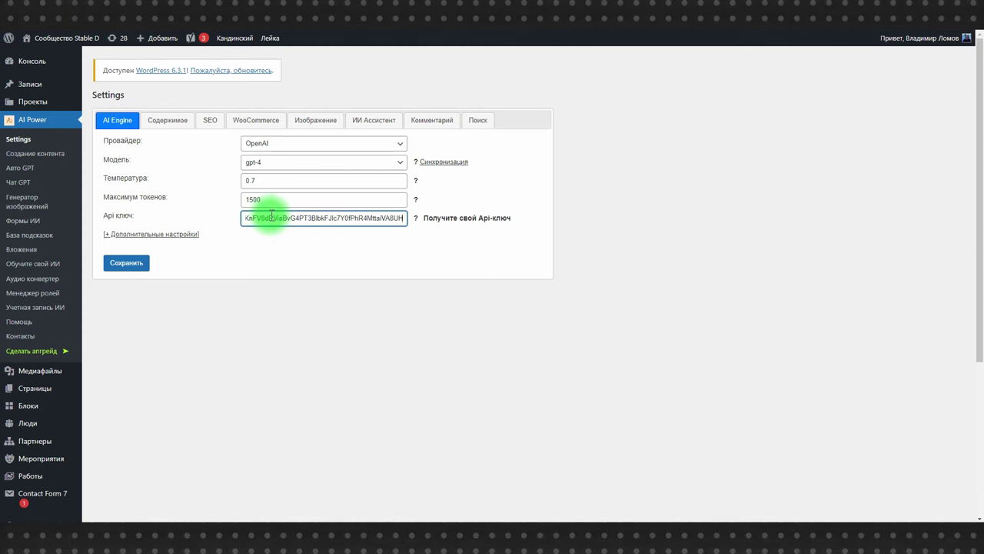
left_click_drag(260, 199, 173, 201)
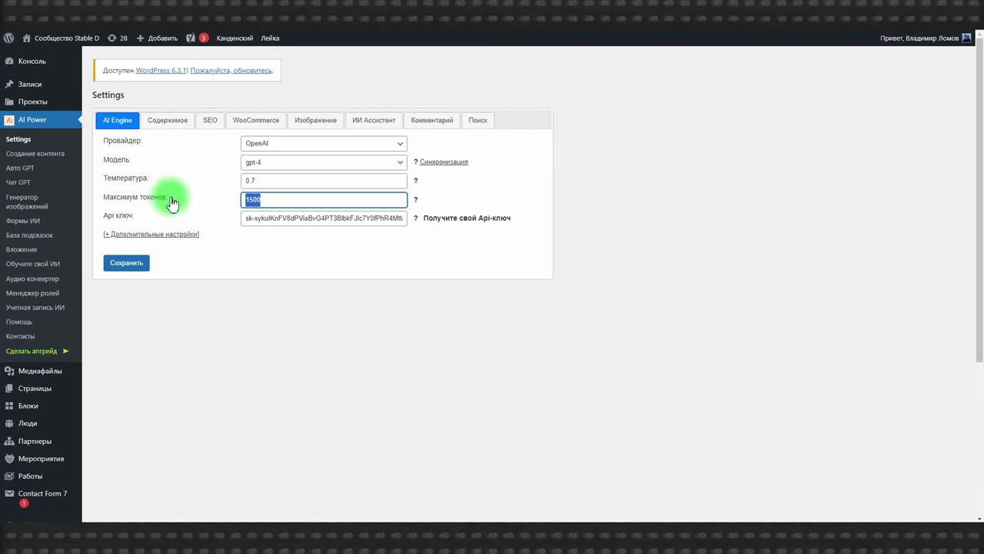
type("500")
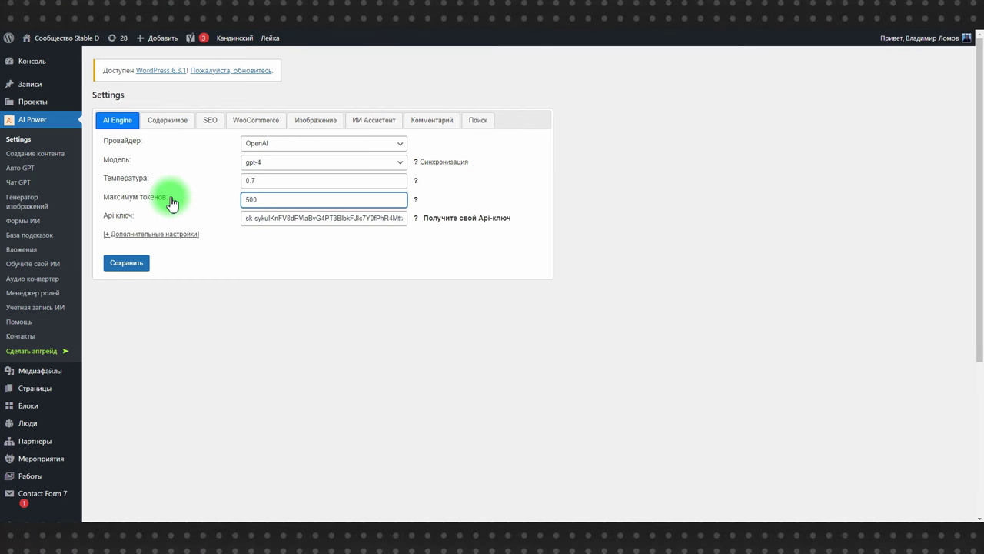
left_click(126, 263)
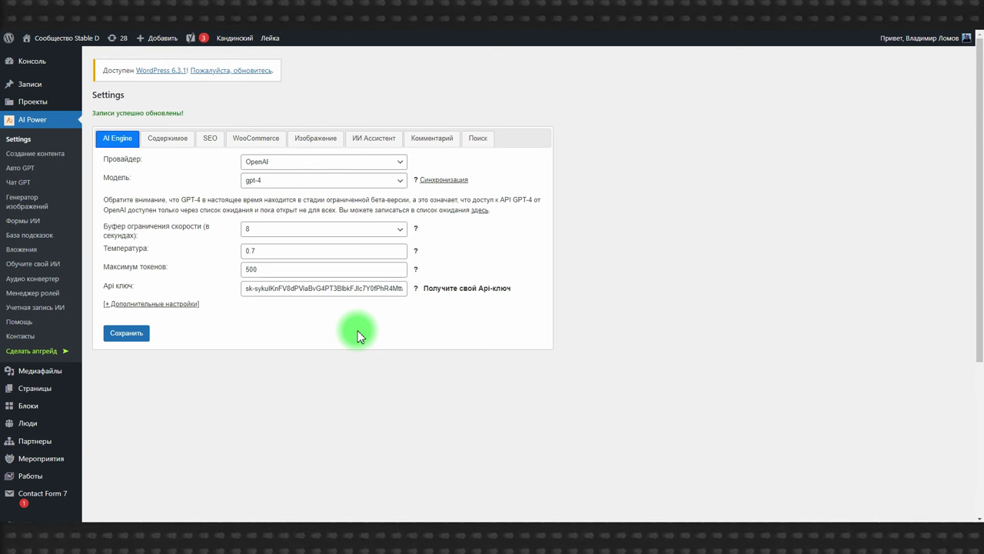
Examine the token prices of the GPT-4 and GPT-3.5 Turbo models on OpenAI's pricing page.
left_click(283, 183)
left_click(285, 188)
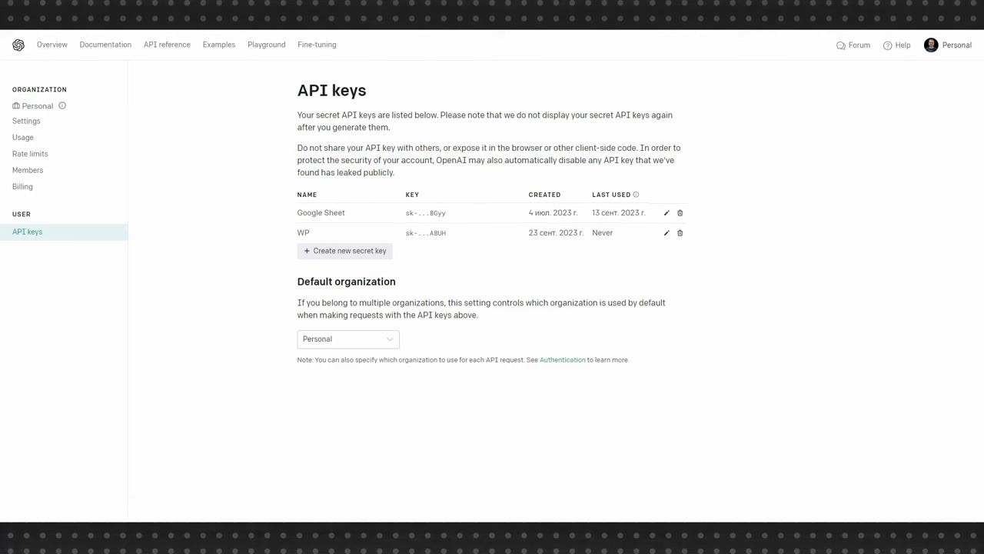
left_click(948, 45)
left_click(883, 208)
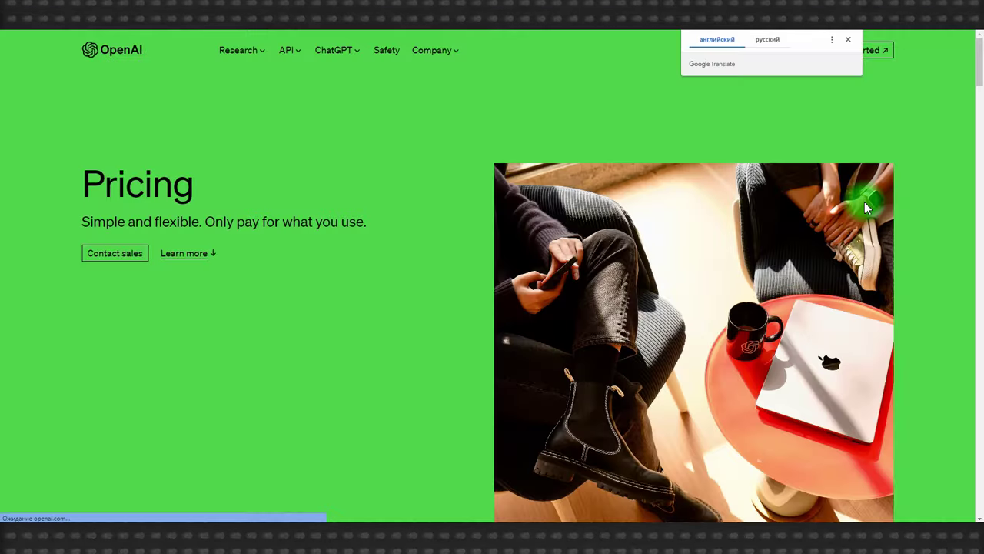
scroll(622, 257, "down", 3)
scroll(624, 258, "down", 5)
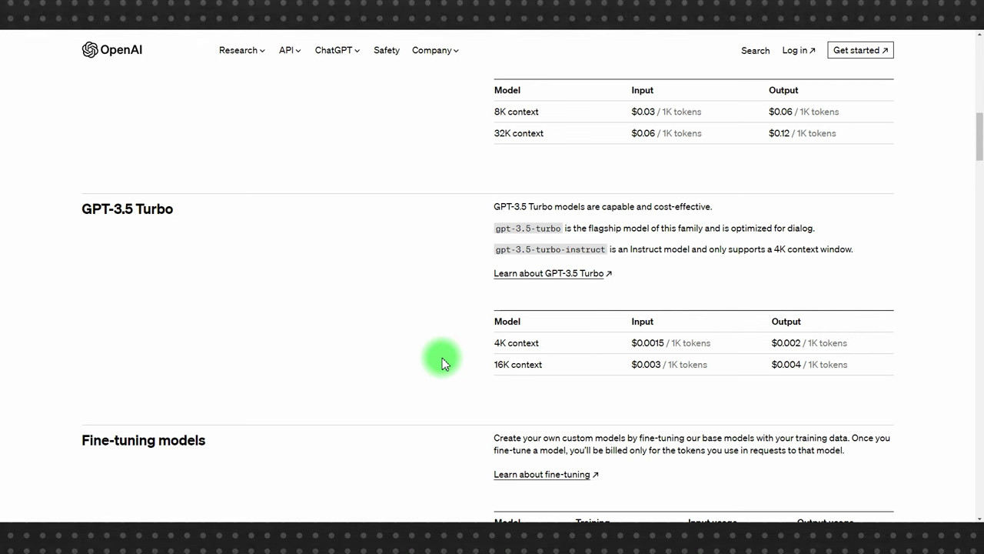
scroll(446, 355, "up", 2)
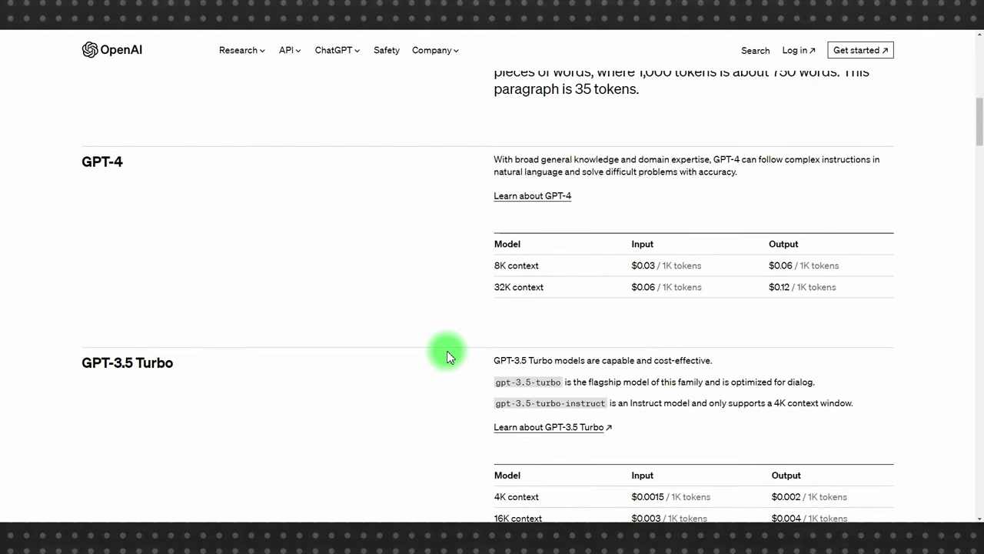
scroll(449, 356, "down", 4)
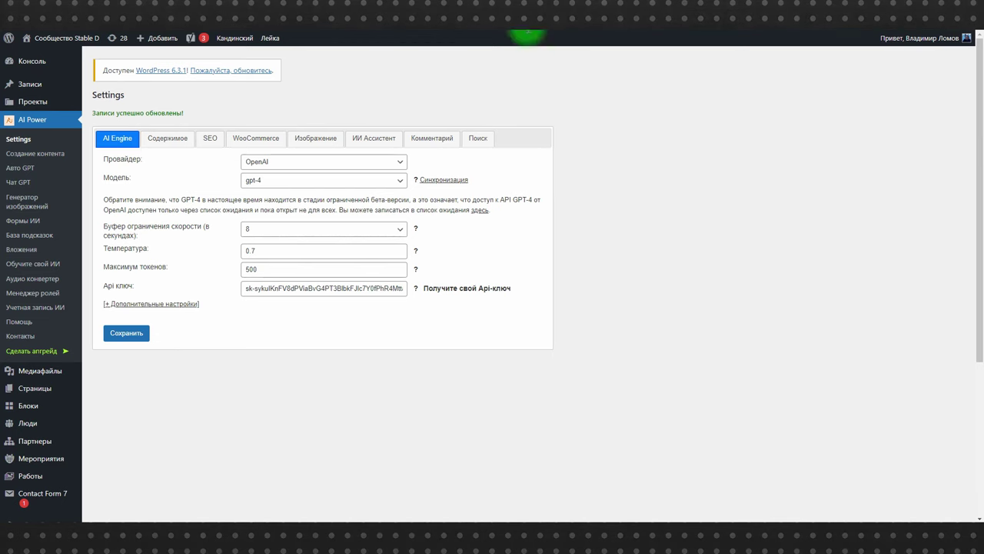
Switch the AI Power model in WordPress to gpt-3.5-turbo and save the settings.
left_click(290, 180)
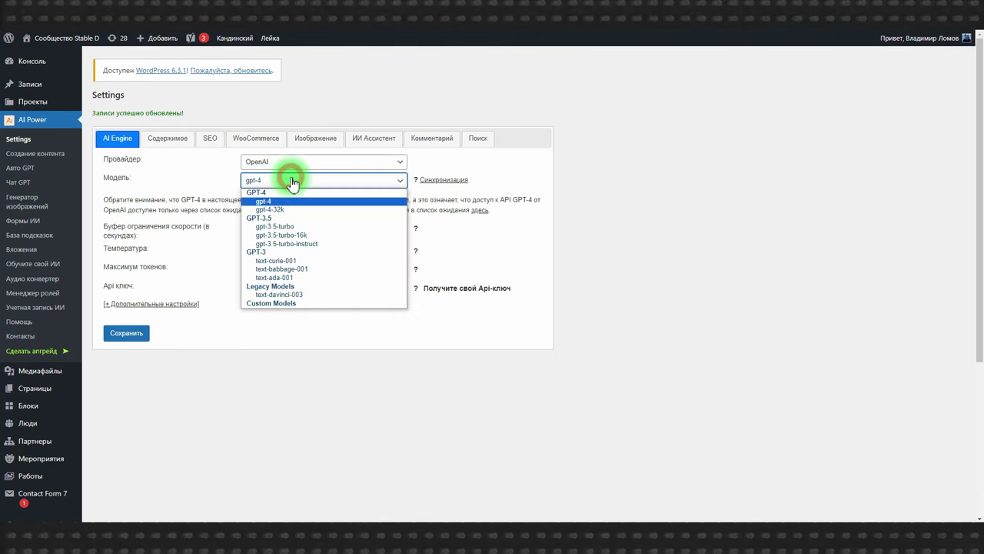
left_click(293, 226)
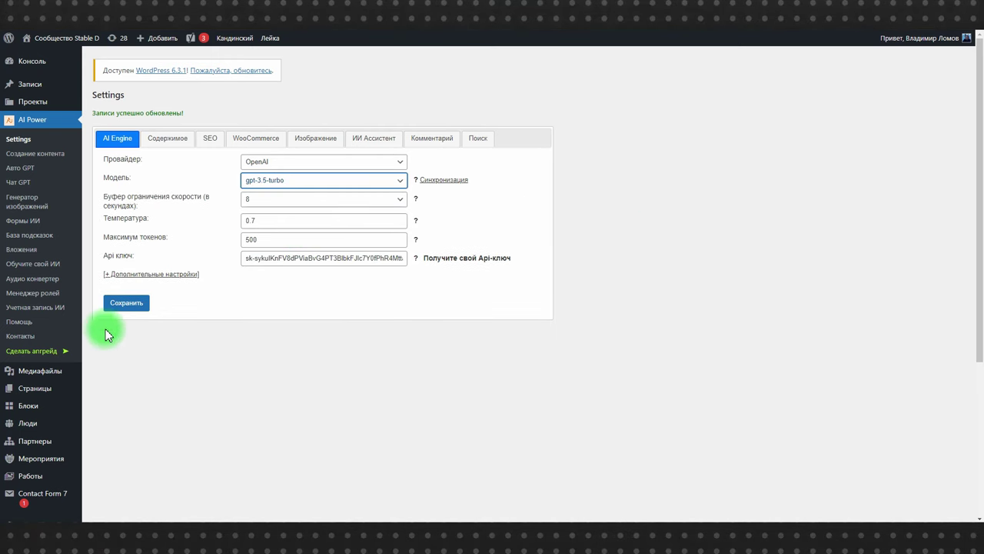
left_click(142, 308)
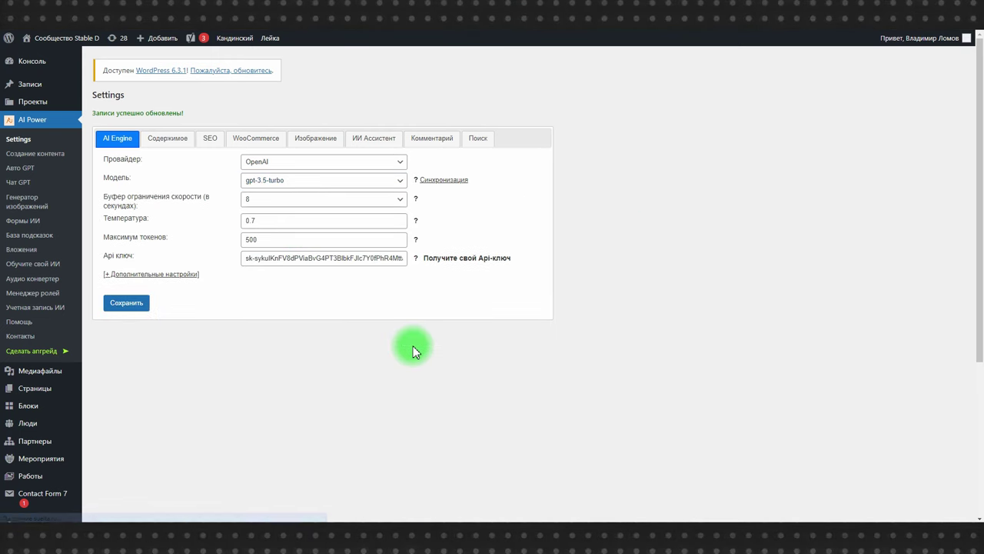
left_click(261, 220)
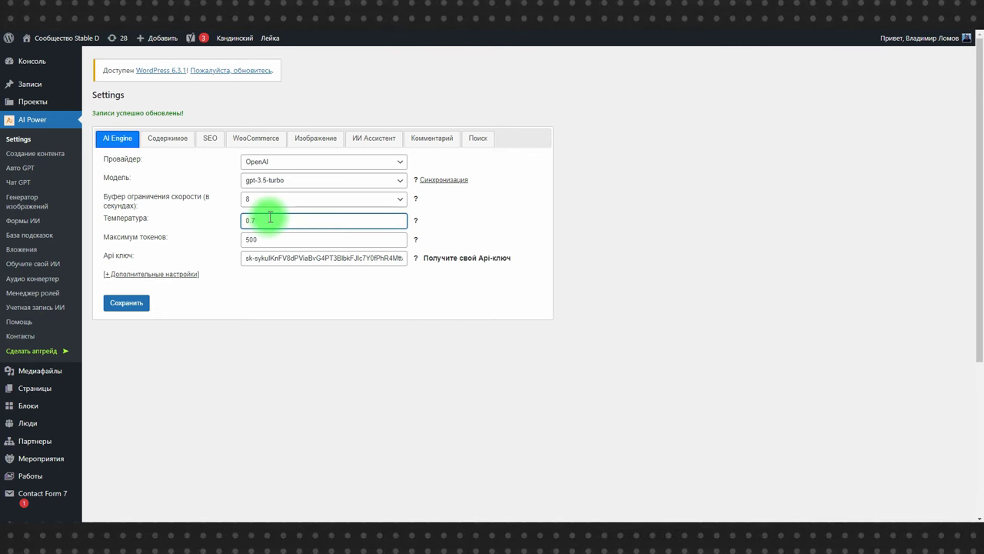
left_click(341, 329)
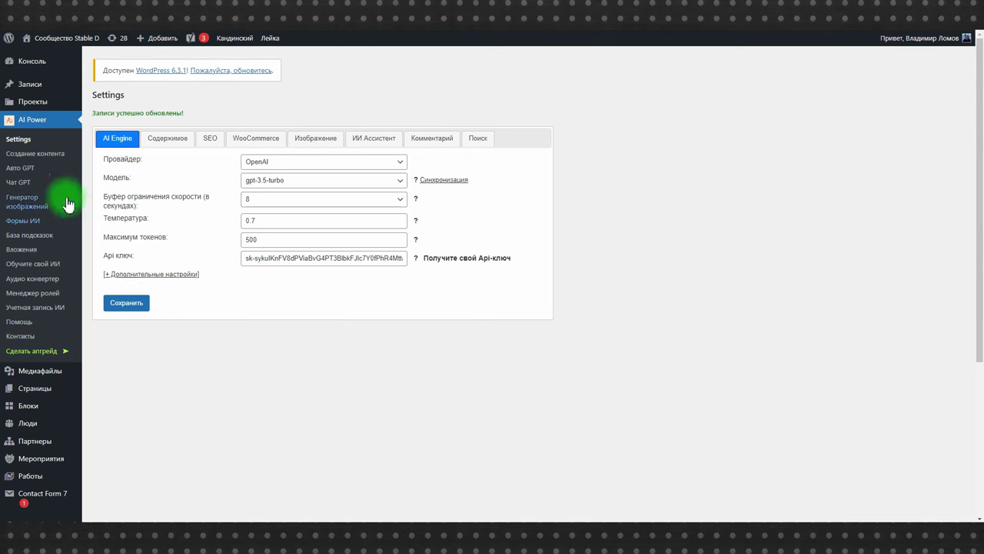
Open AI Power's content creation page and set the post's language to Russian and its tone to Доверительный.
left_click(48, 156)
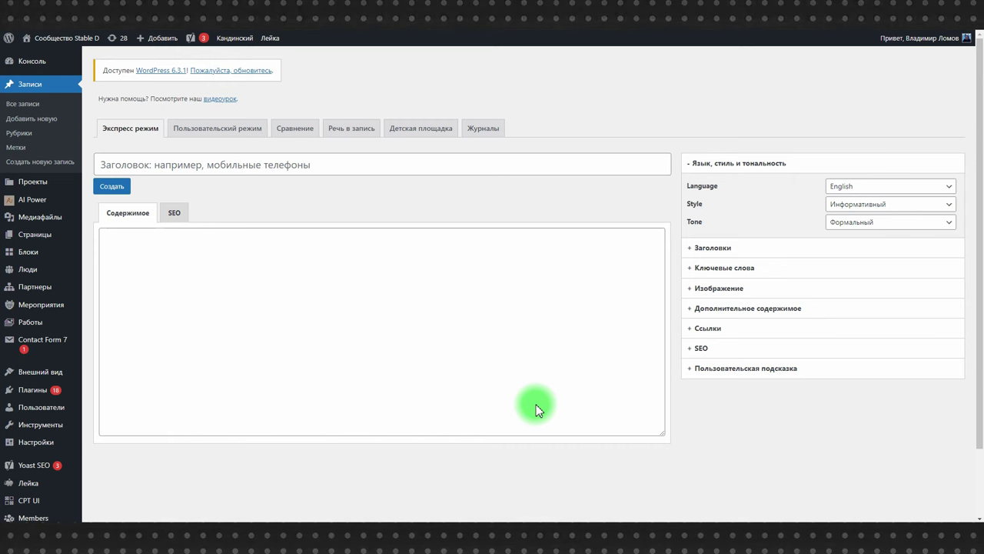
left_click(855, 187)
scroll(864, 284, "down", 6)
left_click(861, 301)
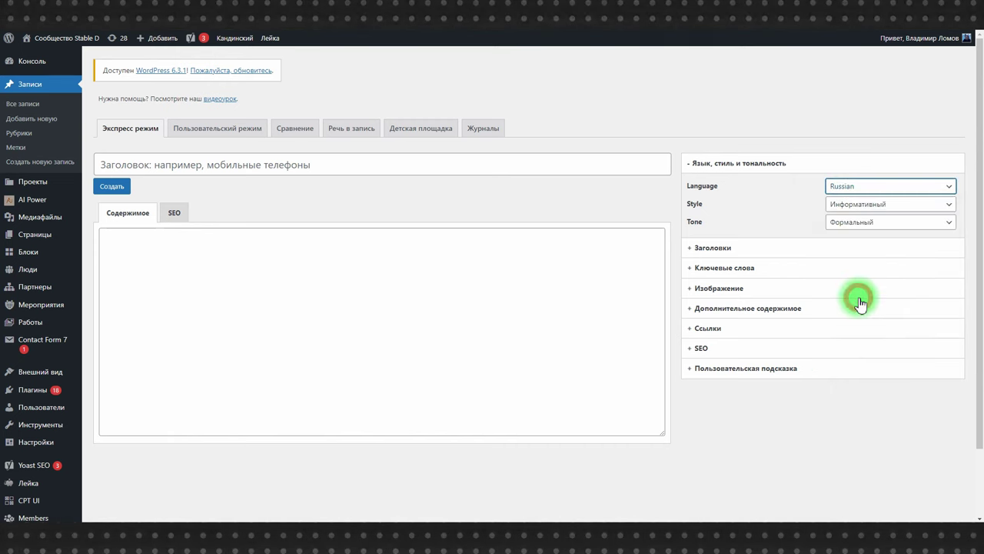
left_click(859, 223)
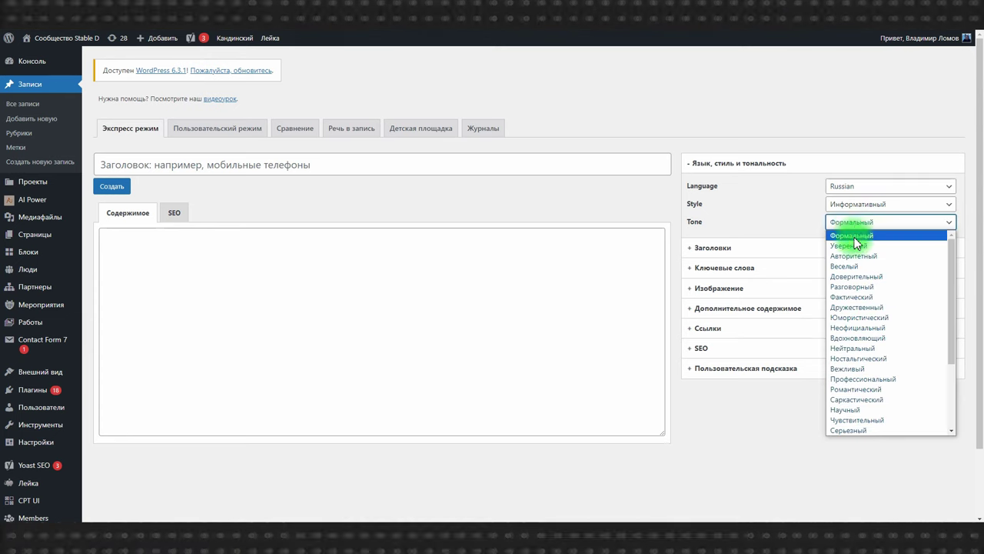
left_click(853, 278)
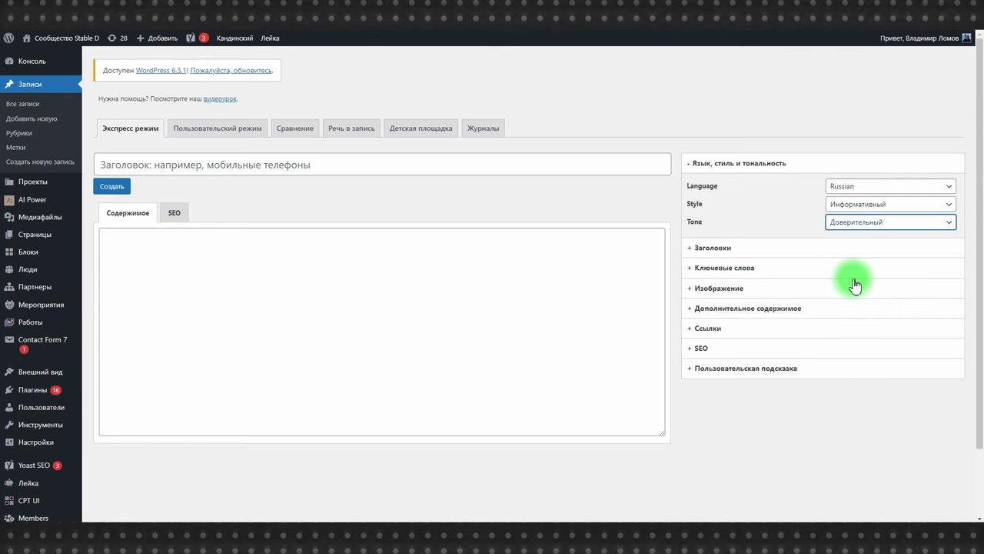
Set the generated post to use 2 headings with the h3 heading tag.
left_click(714, 247)
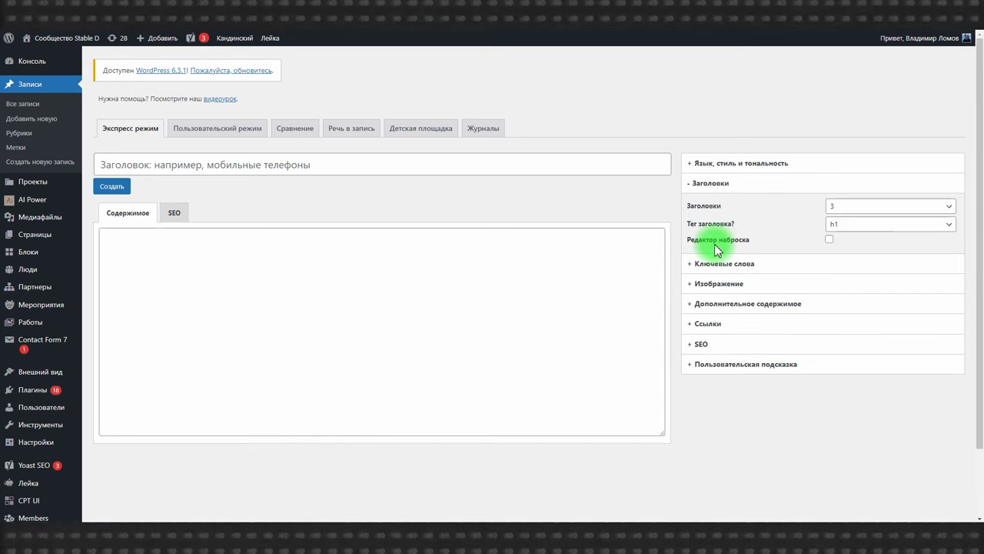
left_click(855, 223)
left_click(846, 266)
left_click(840, 207)
left_click(835, 219)
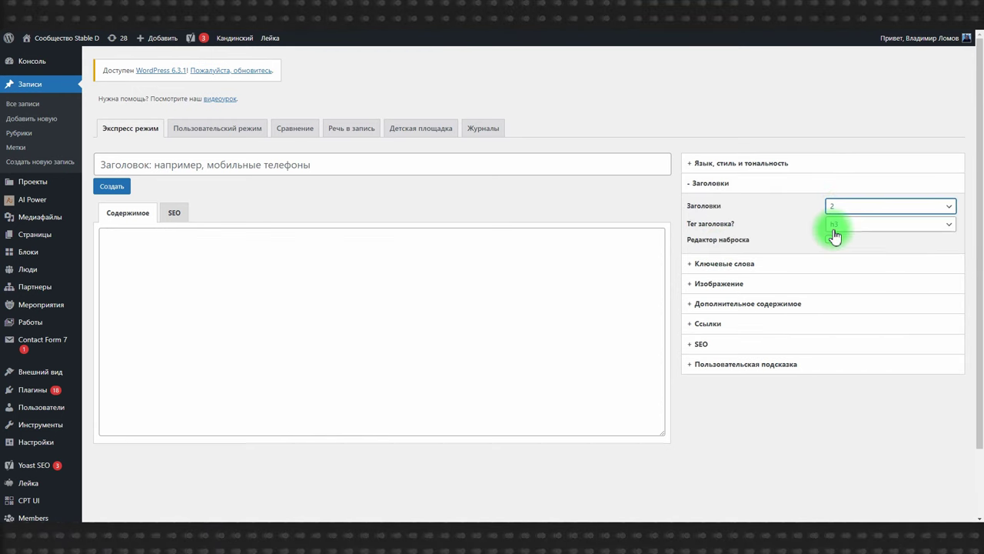
Examine the keyword options and the image source, size and orientation options for the post.
left_click(727, 265)
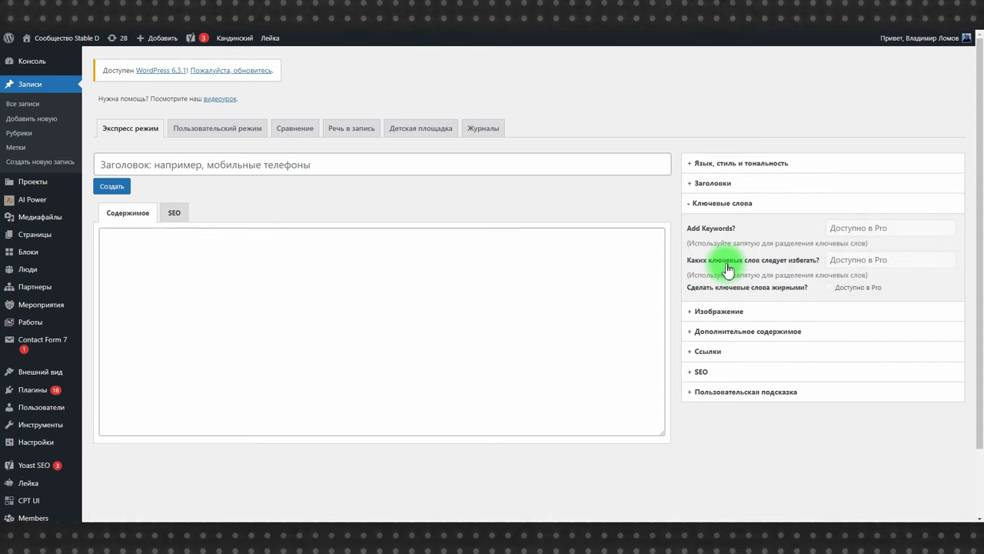
left_click(715, 309)
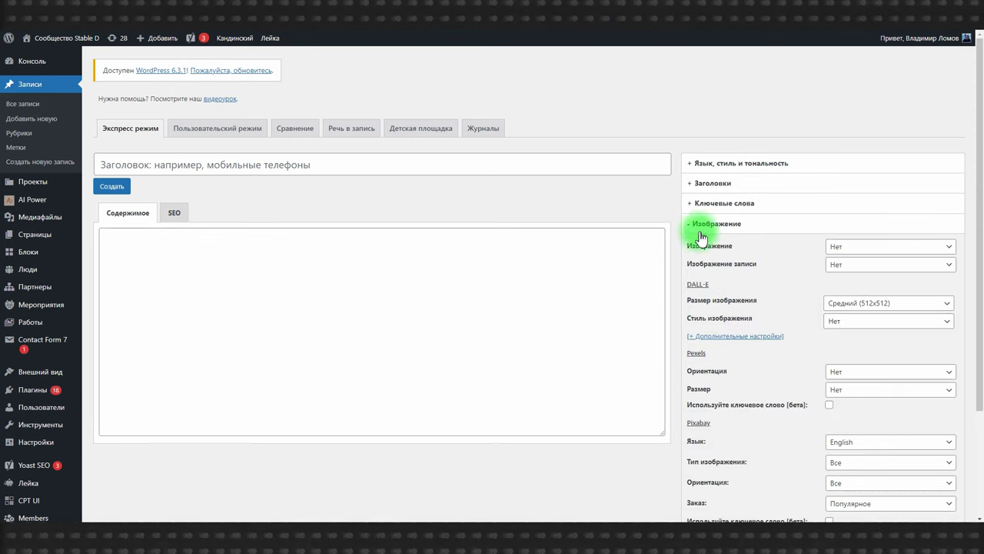
left_click(852, 247)
left_click(852, 256)
left_click(860, 302)
left_click(858, 315)
left_click(861, 372)
left_click(845, 342)
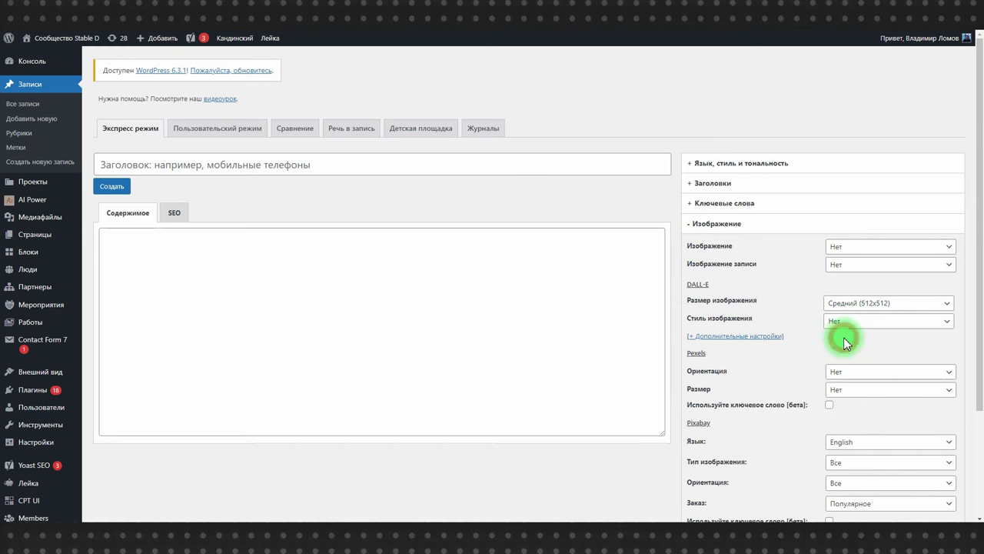
scroll(720, 224, "down", 3)
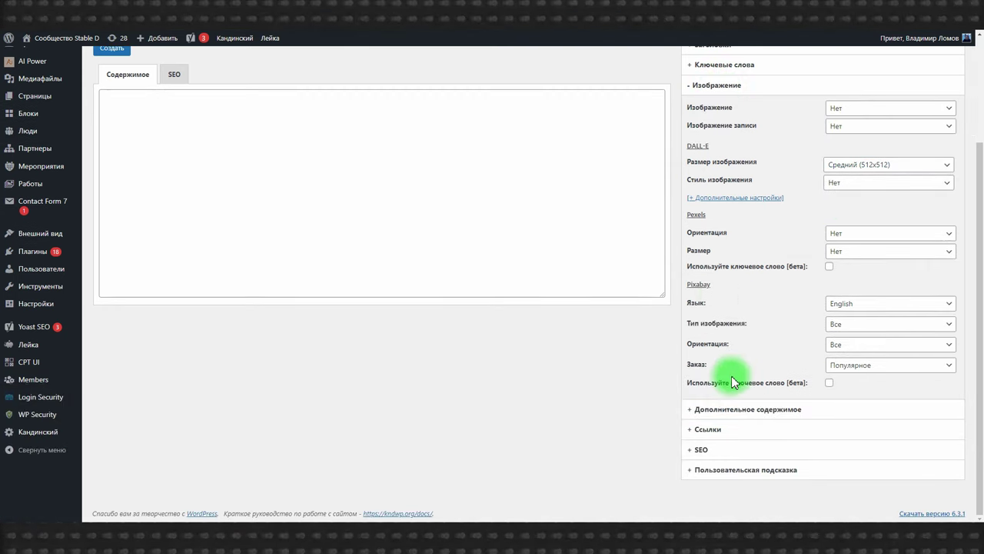
left_click(701, 430)
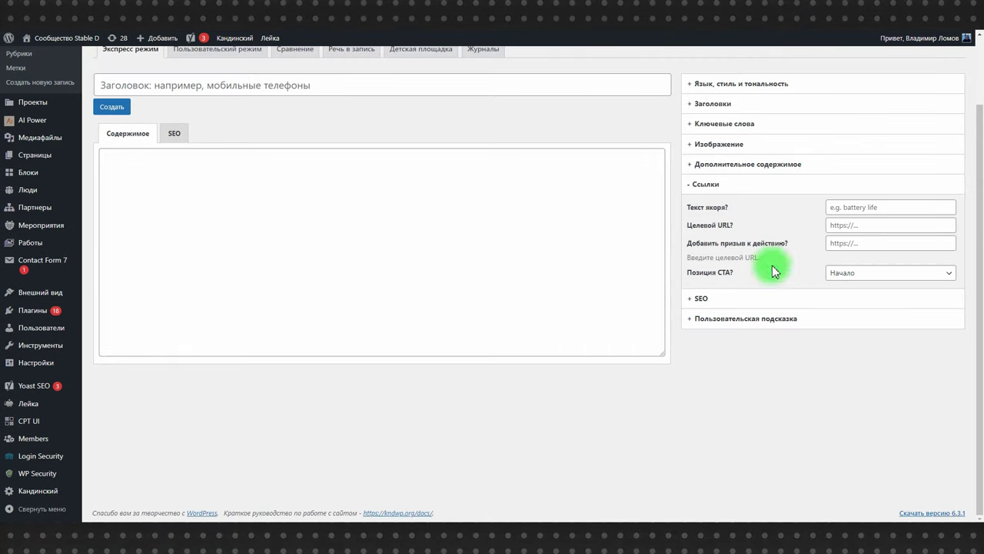
left_click(837, 208)
type("Теплица социальных технологий")
left_click(853, 225)
type("https://te-st.org")
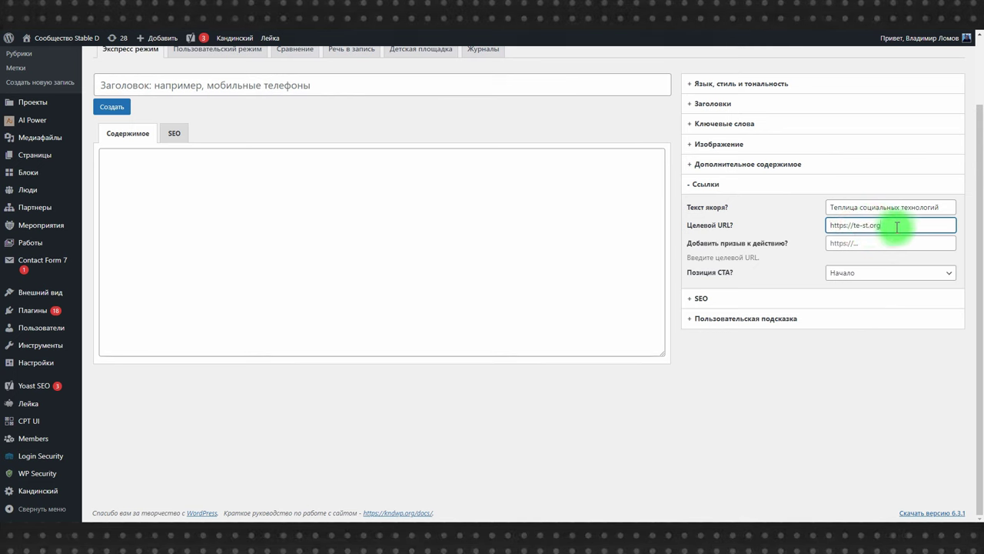
Enable the meta description in the post's SEO settings and add the tags "Теплица социальных технологий, НКО, активизм".
left_click(700, 298)
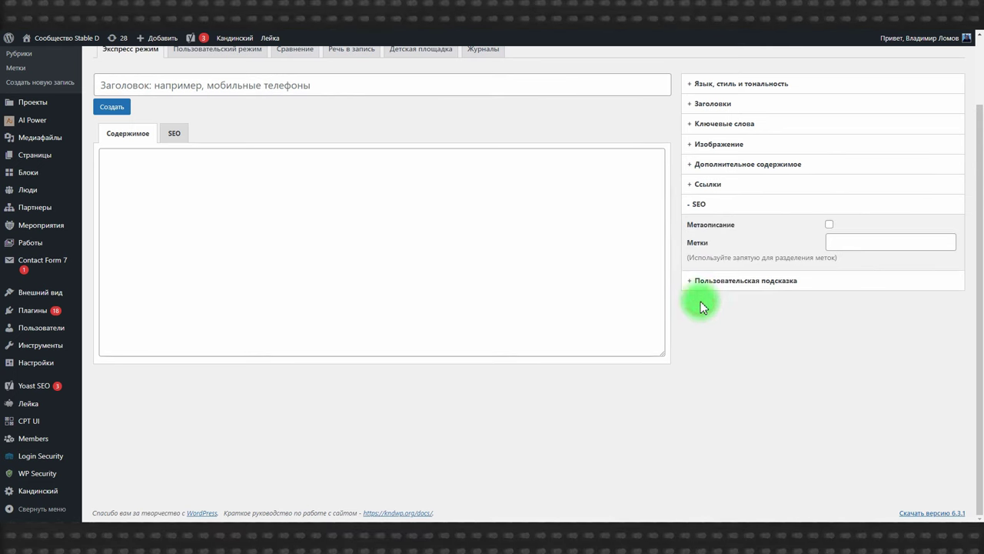
left_click(829, 225)
left_click(842, 244)
type("Теплица социальных технологий, НКО, активизм,")
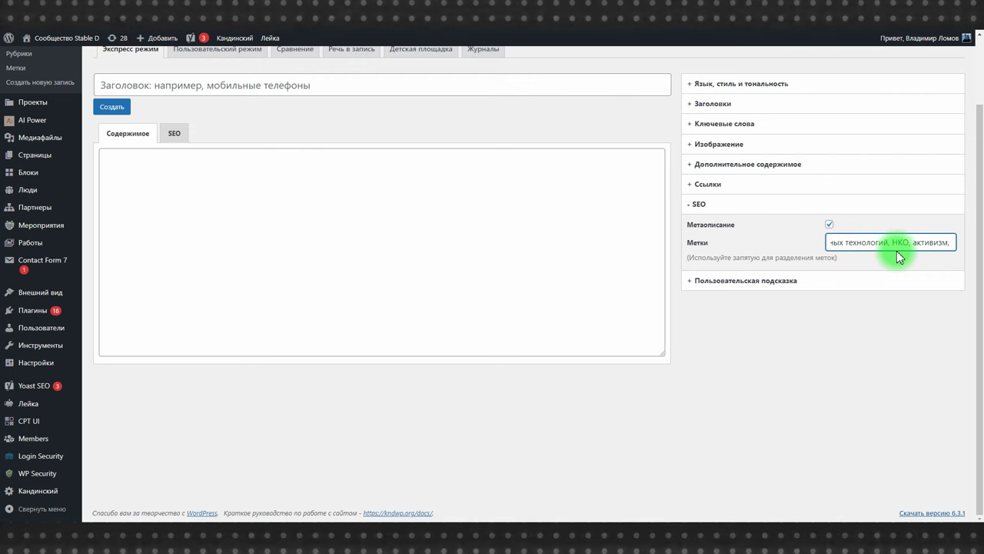
Title the post "Будущее активистских проектов и НКО сектора в России" and generate its content.
scroll(842, 424, "up", 2)
left_click(156, 168)
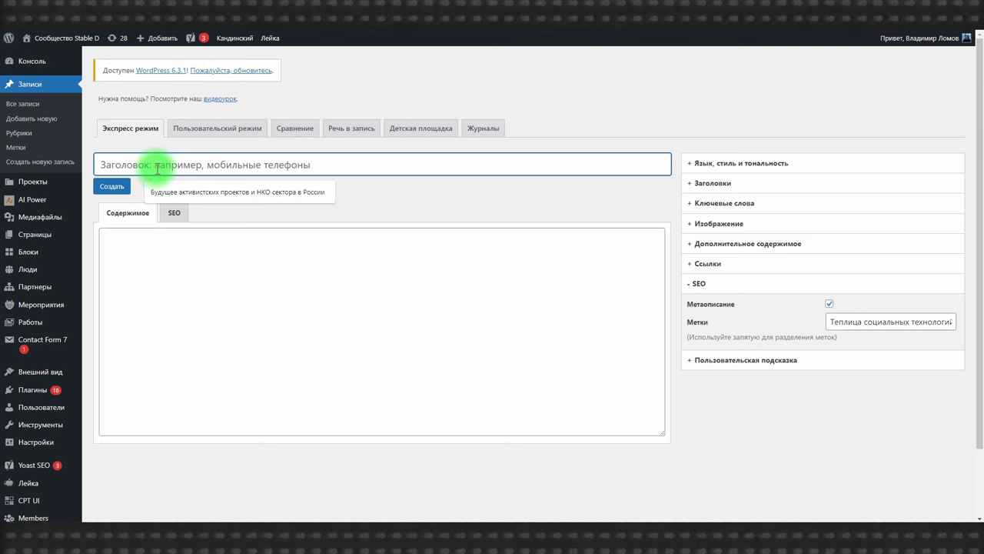
left_click(202, 191)
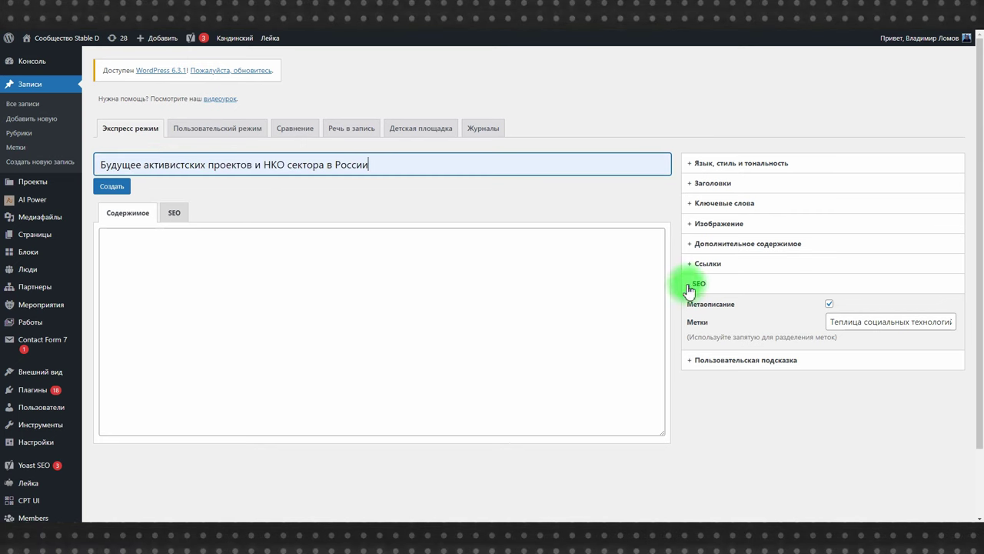
left_click(730, 162)
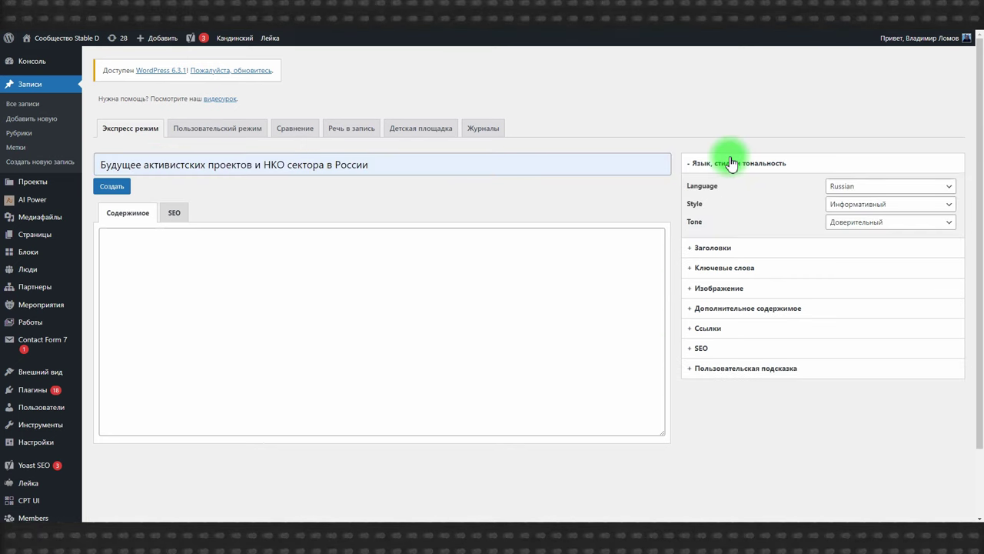
left_click(112, 187)
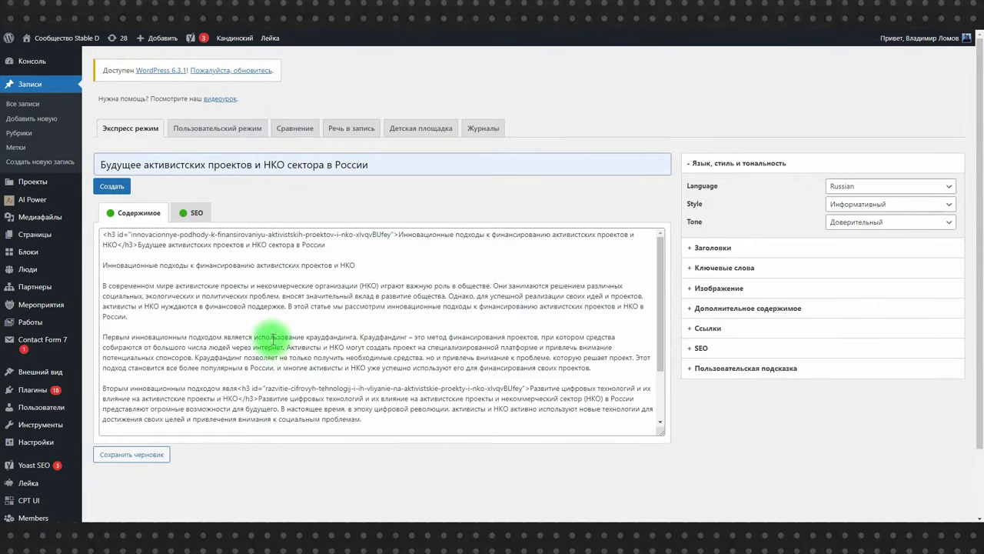
Review the generated article text and save the post as a draft.
scroll(264, 306, "down", 2)
scroll(263, 306, "down", 2)
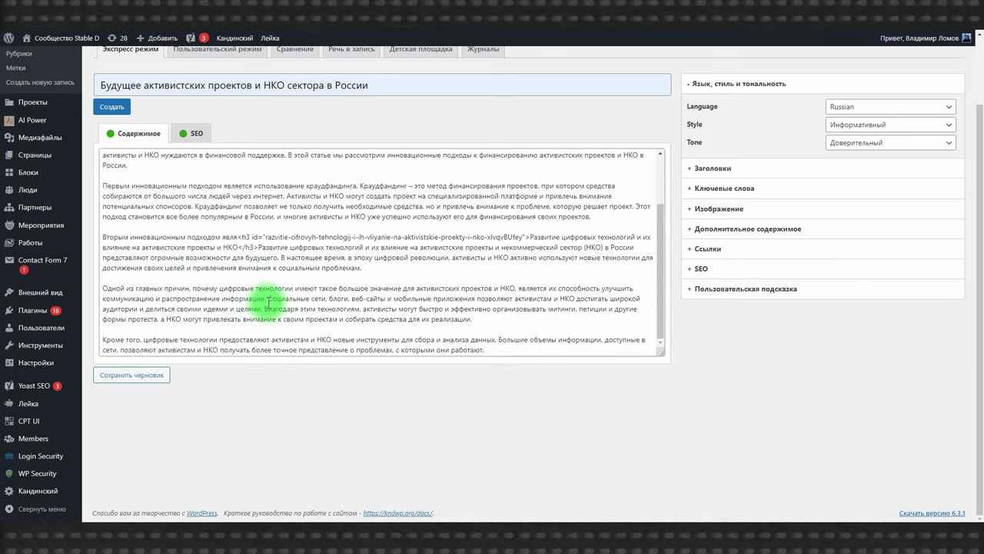
scroll(267, 301, "up", 2)
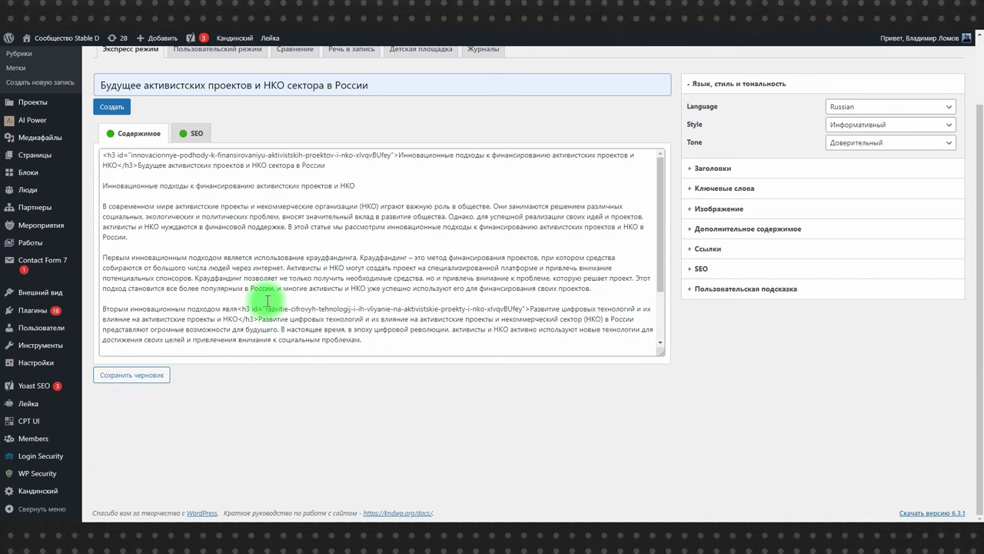
left_click(127, 376)
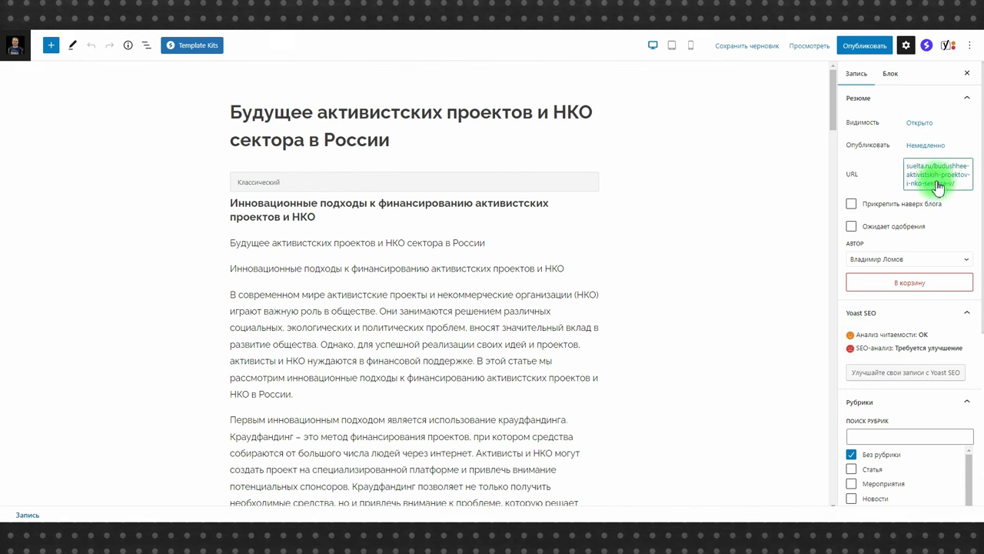
Preview the draft post on the site and read through the article to its end.
scroll(929, 182, "down", 3)
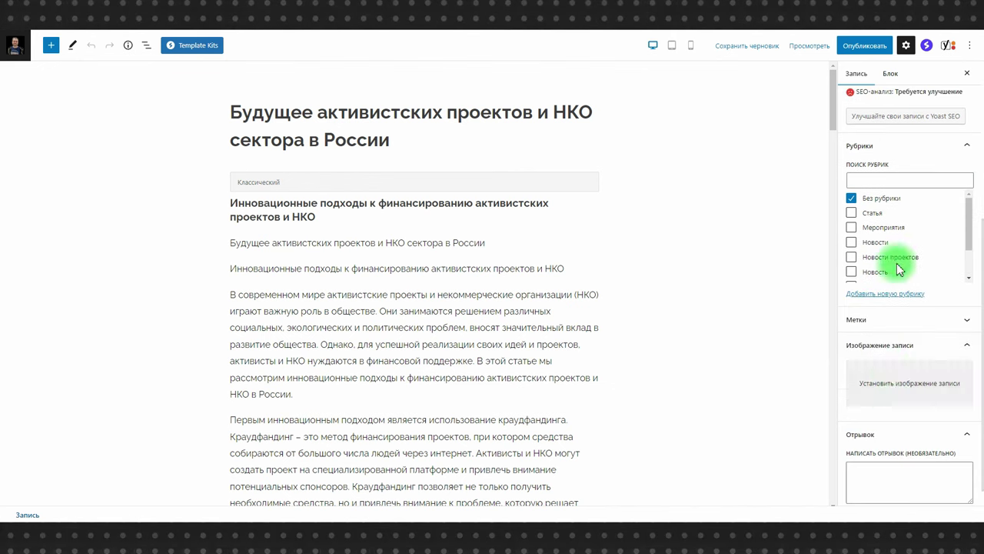
scroll(897, 264, "up", 4)
left_click(809, 52)
left_click(751, 137)
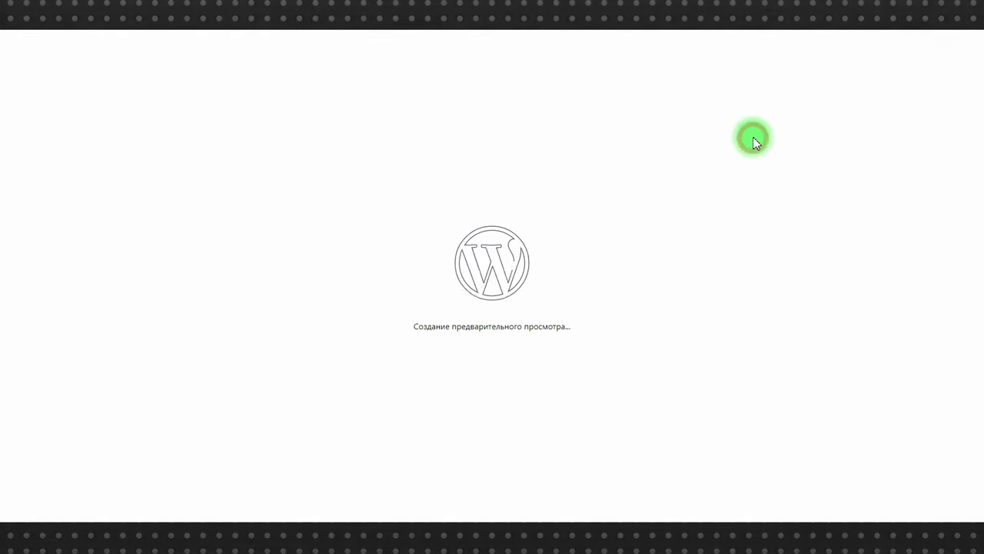
left_click_drag(333, 288, 369, 342)
left_click(512, 331)
scroll(620, 272, "down", 4)
scroll(714, 259, "down", 1)
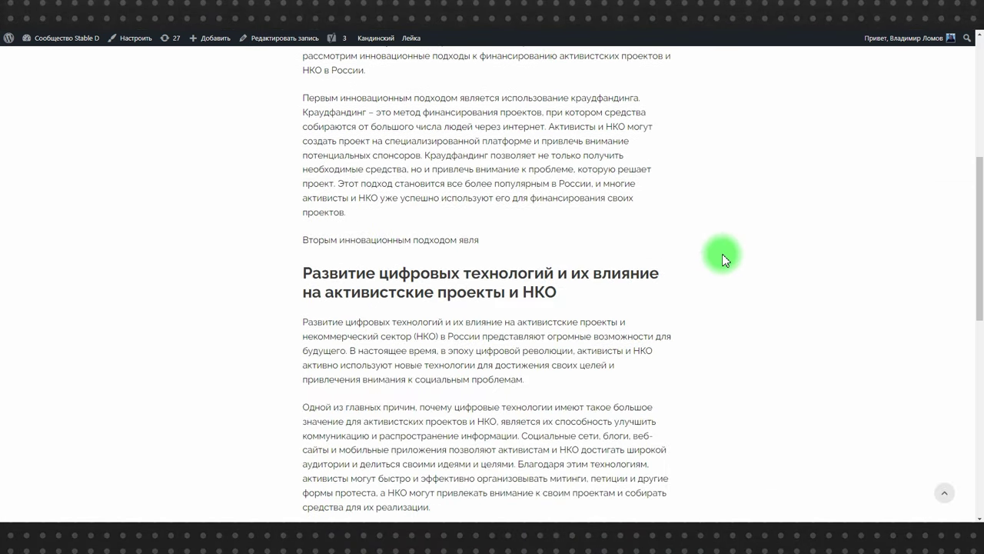
scroll(720, 254, "down", 2)
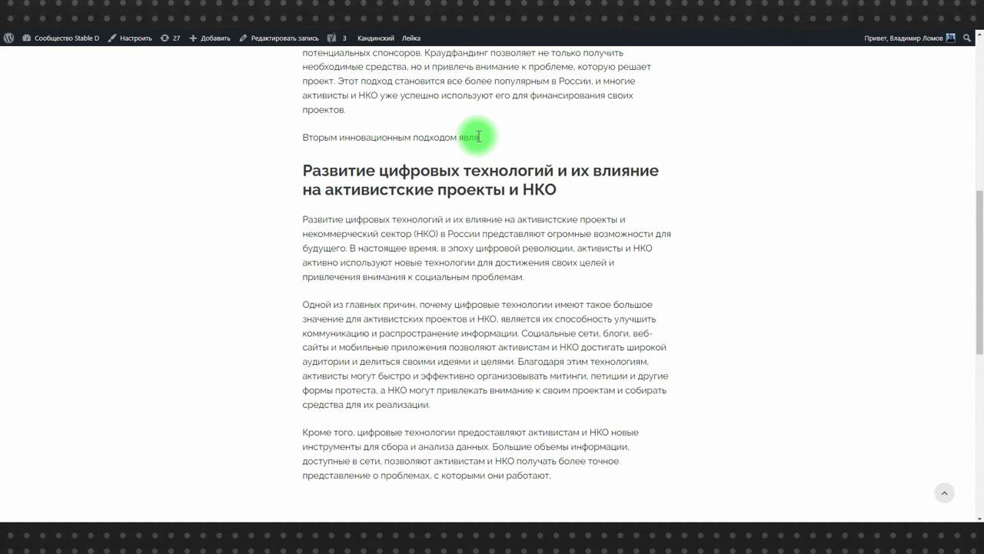
scroll(702, 204, "down", 2)
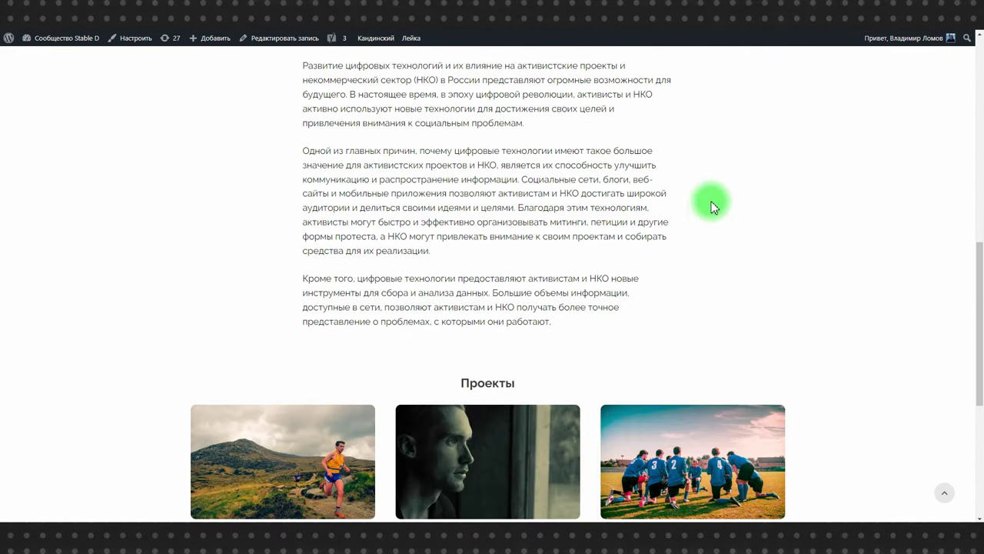
scroll(707, 231, "up", 1)
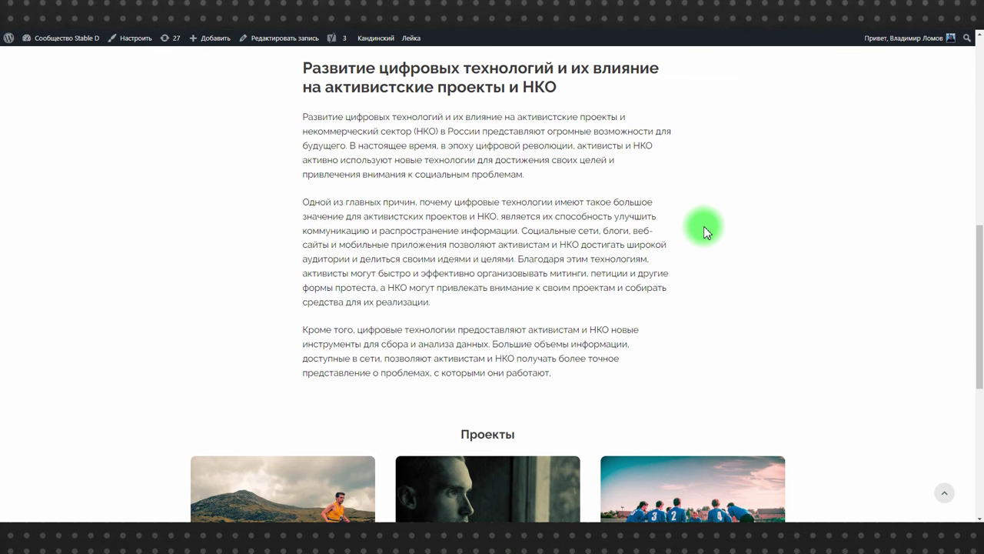
scroll(780, 220, "up", 8)
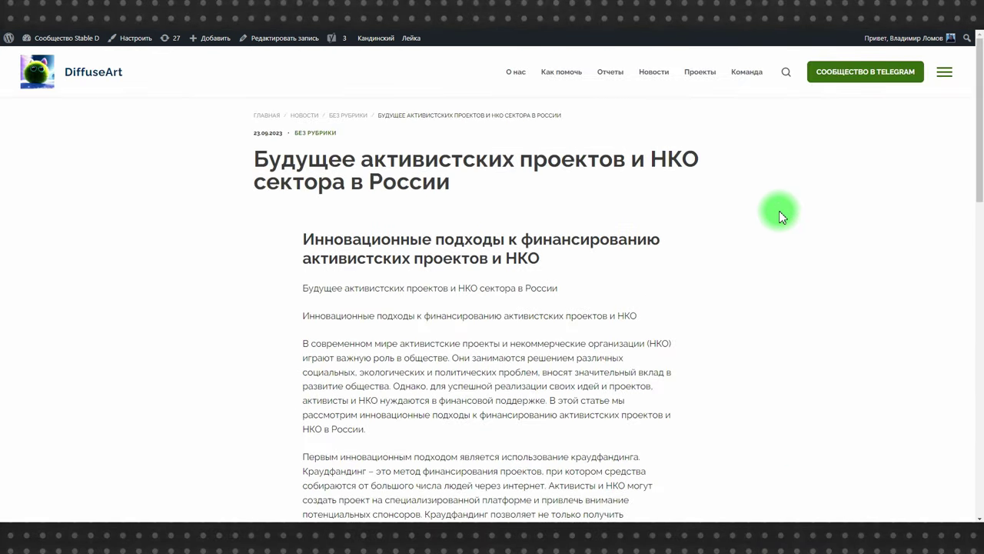
Back in the post editor, delete the two redundant lines beneath the first heading and save the draft.
key("ctrl+w")
left_click(253, 268)
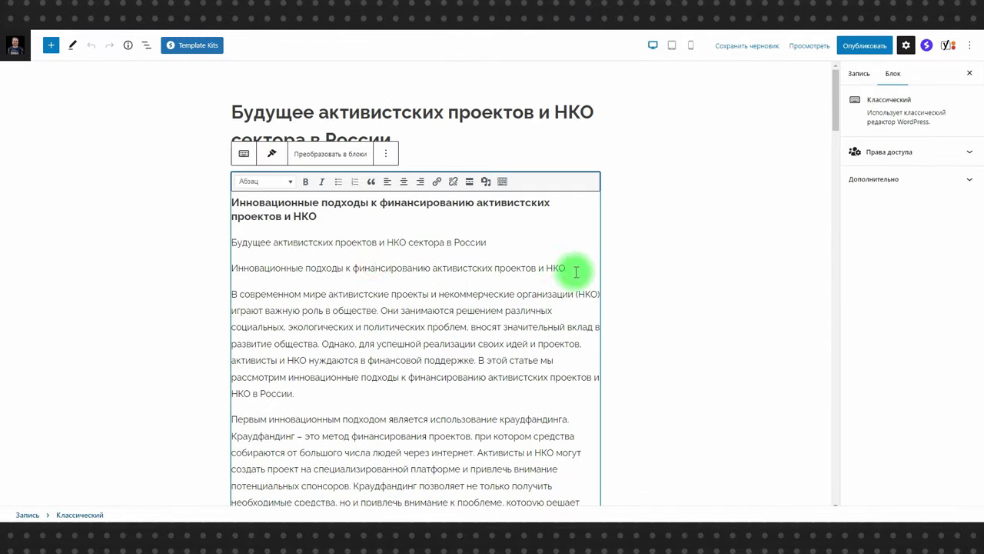
left_click_drag(575, 271, 231, 245)
key("BackSpace")
key("Delete")
left_click_drag(562, 243, 222, 229)
key("BackSpace")
key("BackSpace")
type("В")
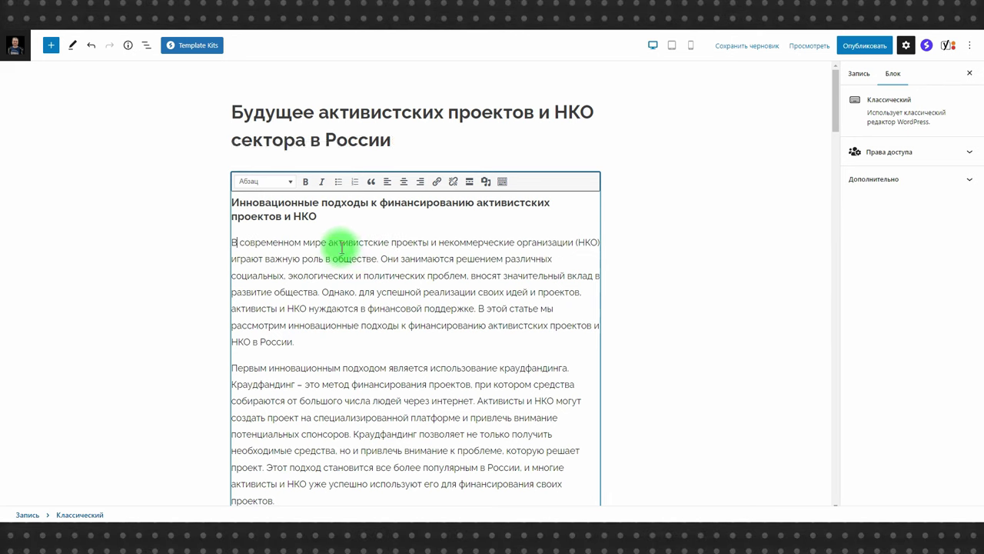
left_click(769, 46)
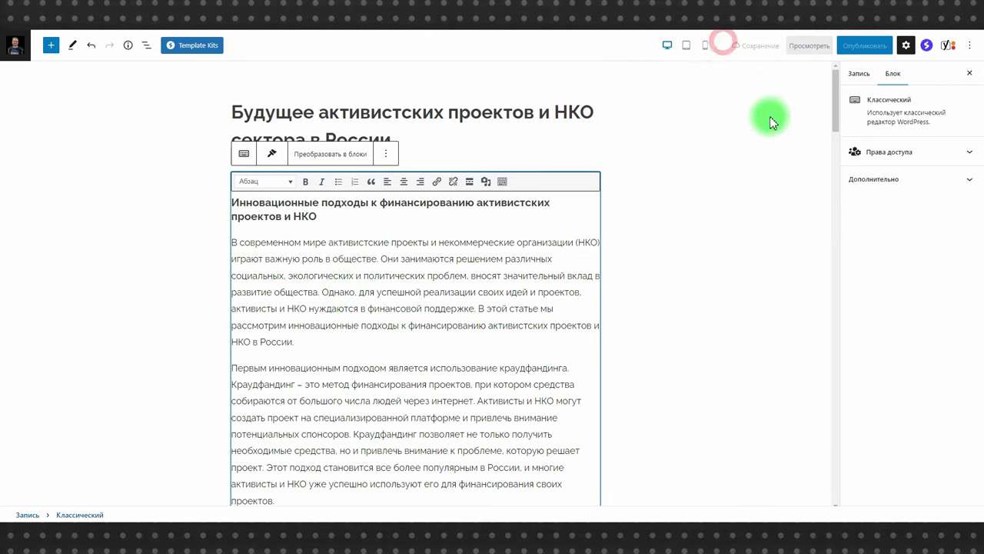
Leave the post editor, open AI Power's DALL-E image generator and set the artist to None and the style to Photorealism.
left_click(13, 48)
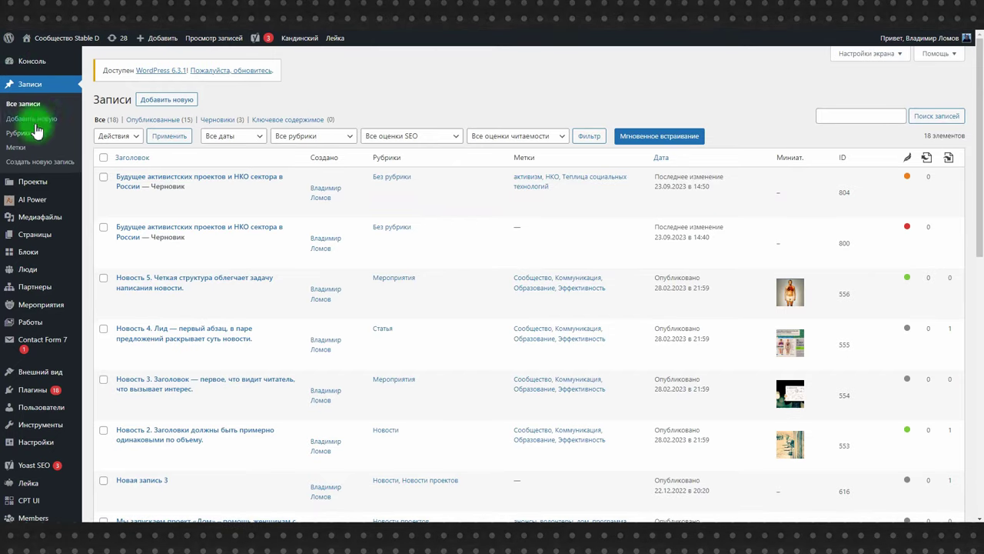
left_click(19, 201)
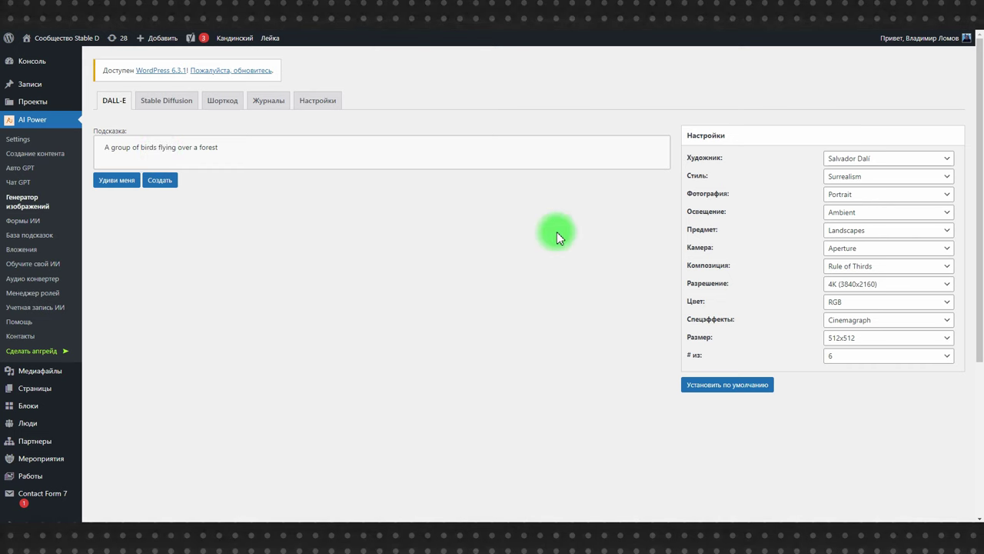
left_click(886, 159)
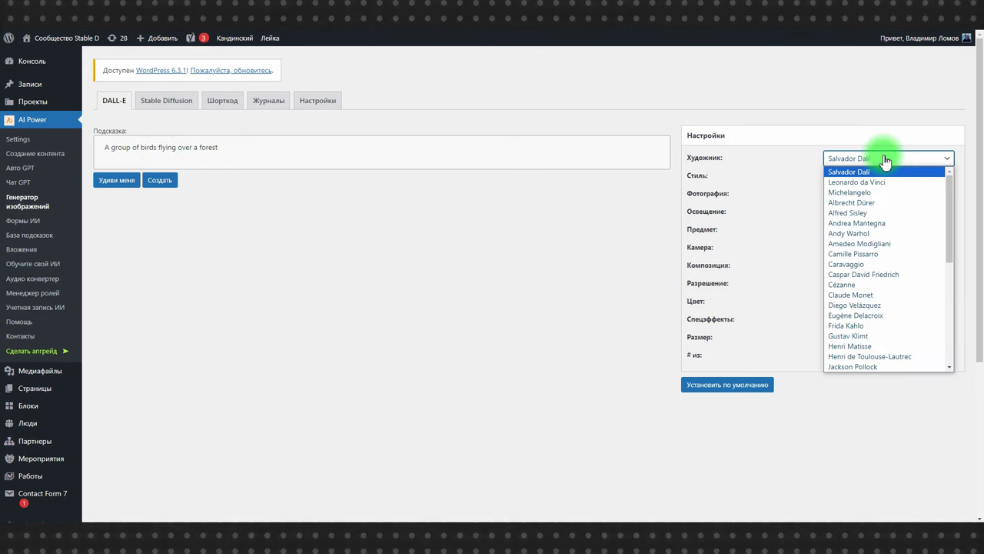
scroll(880, 223, "down", 10)
left_click(855, 366)
left_click(859, 179)
scroll(859, 230, "down", 5)
left_click(862, 248)
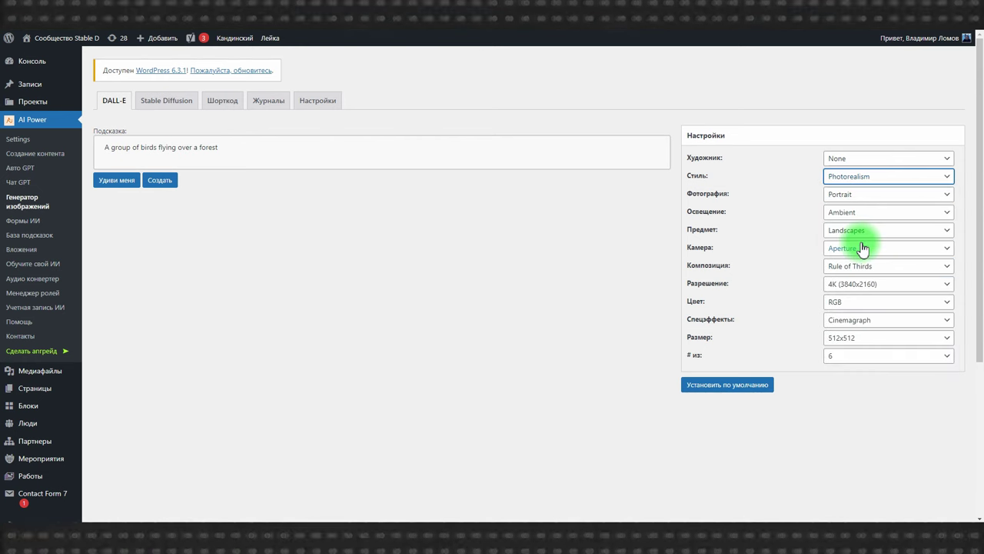
Generate six images from the prompt "A group of birds flying over a forest" and look through them.
left_click(159, 179)
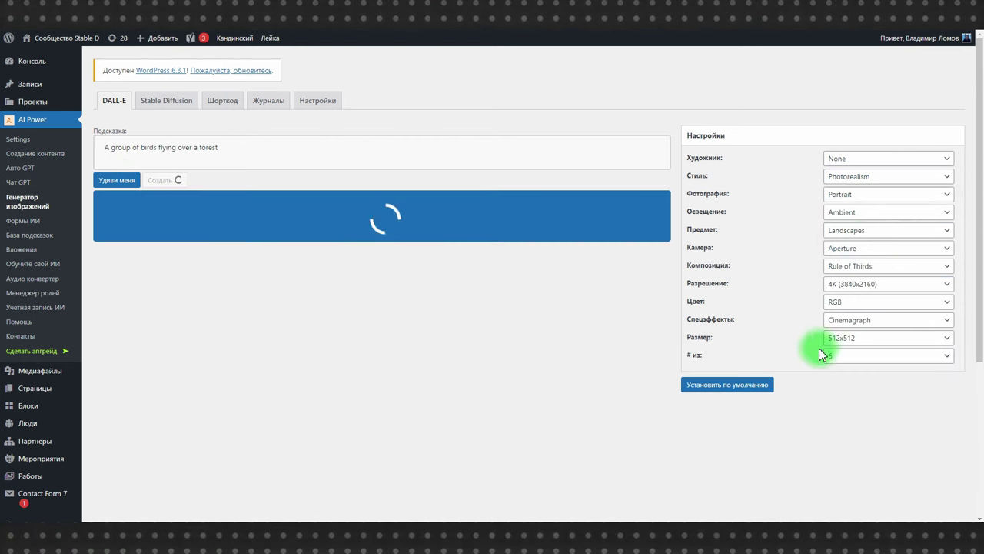
scroll(589, 285, "down", 3)
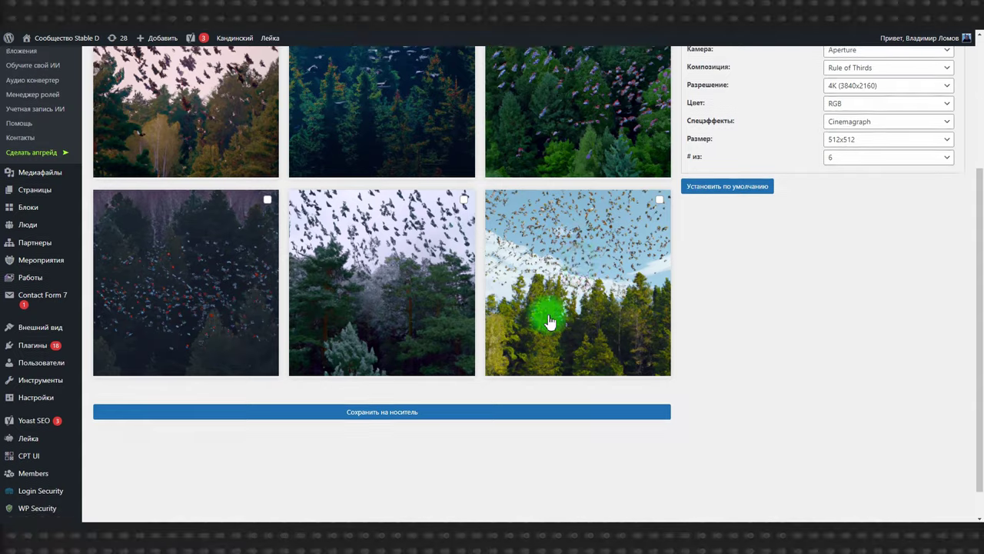
scroll(551, 322, "up", 2)
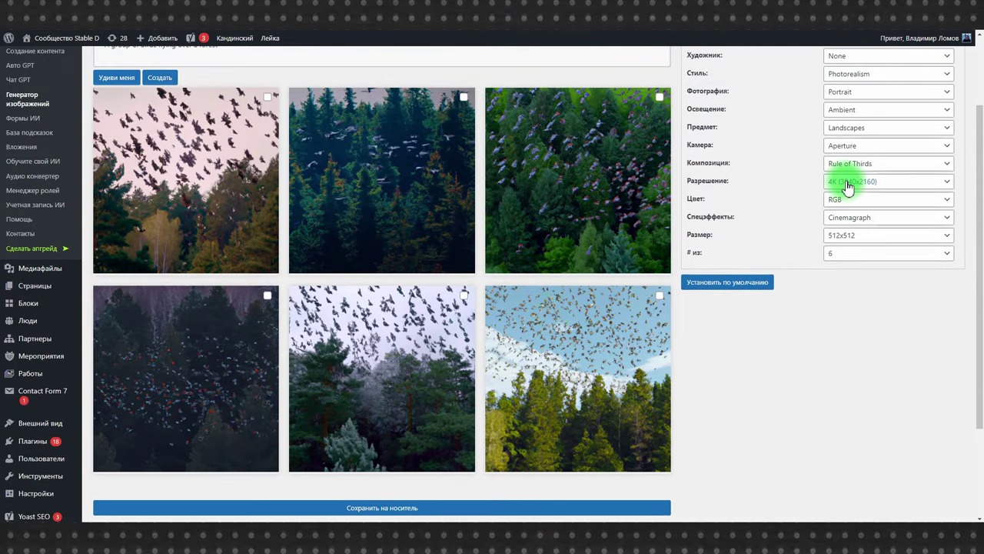
Generate 3 Realism images at 720p (1280x720) from "little girl on the street, people pass by" and save the middle one to the media library.
scroll(769, 308, "up", 3)
triple_click(153, 147)
left_click(166, 100)
left_click(113, 100)
triple_click(123, 147)
type("little girl on the street, people pass by")
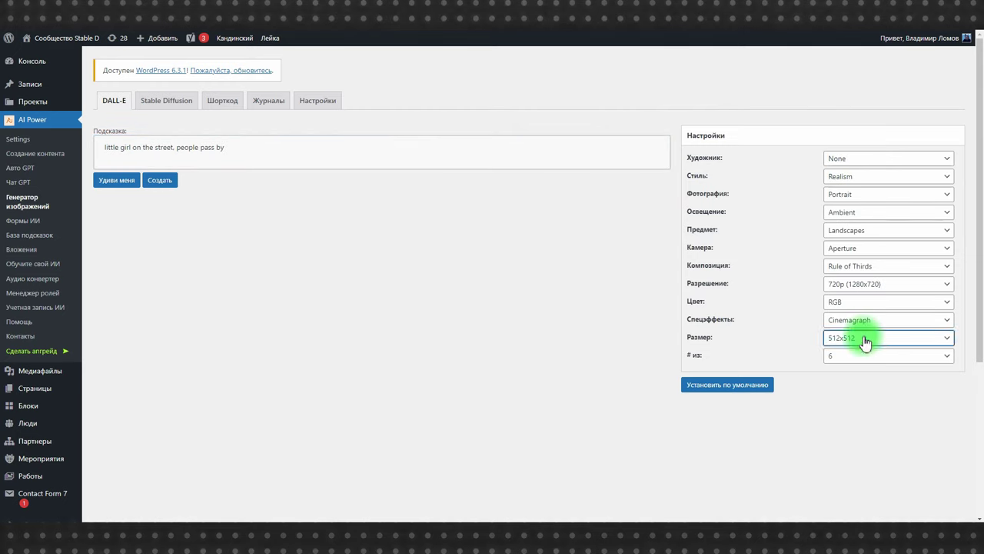
left_click(163, 183)
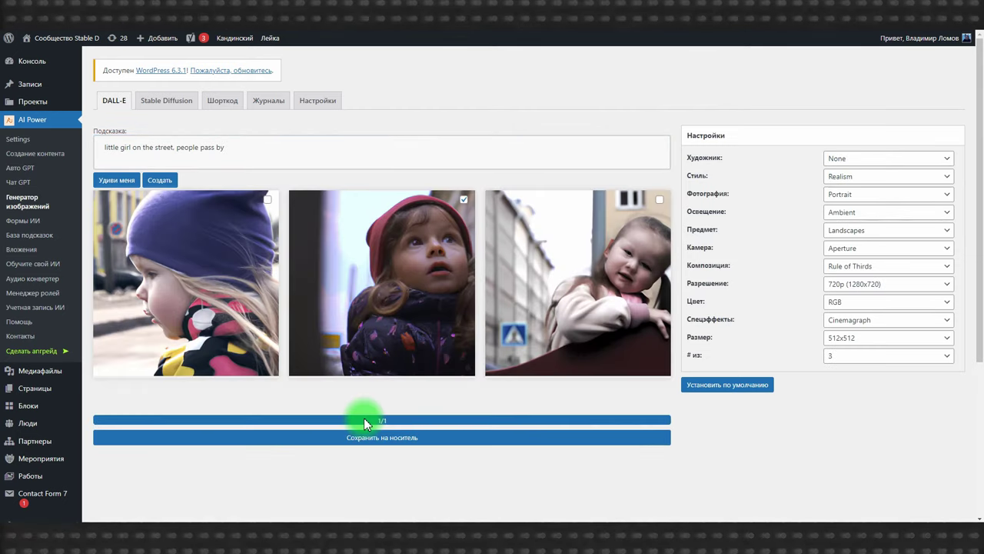
Open AI Power's ChatGPT page and ask the chatbot "знаешь ли ты организацию Теплица социальных технологий".
left_click(22, 181)
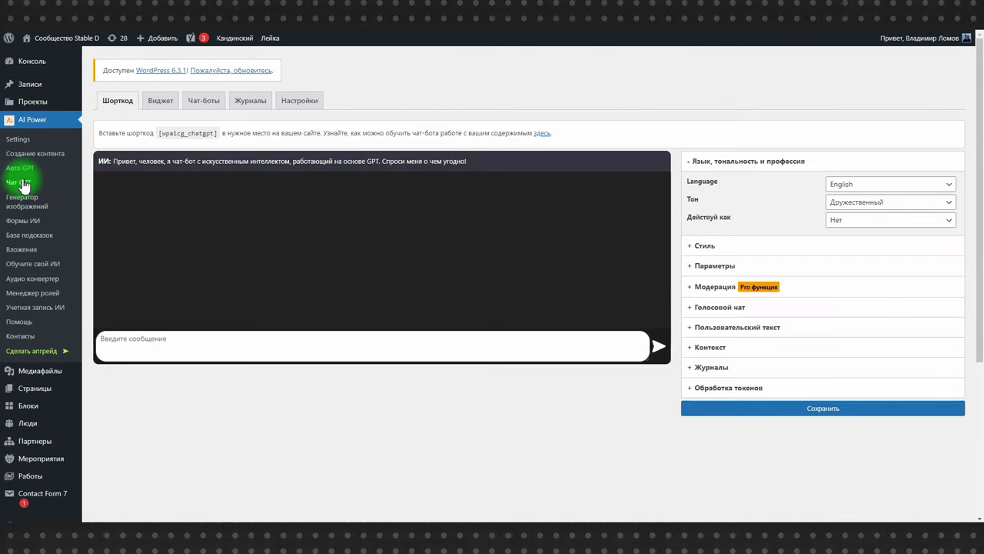
left_click(198, 349)
type("знаешь ли ты организацию Теплица социальных технологий")
key("Return")
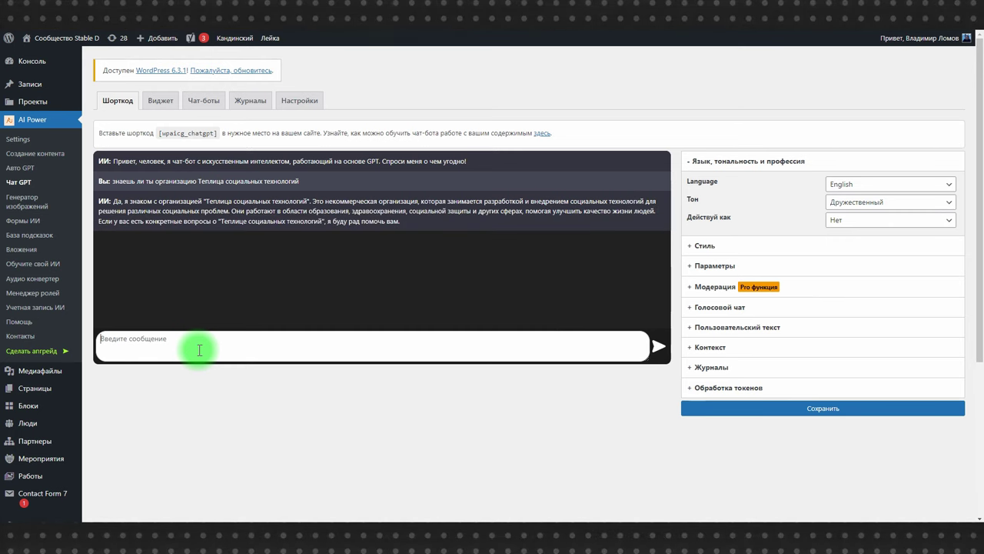
left_click(199, 350)
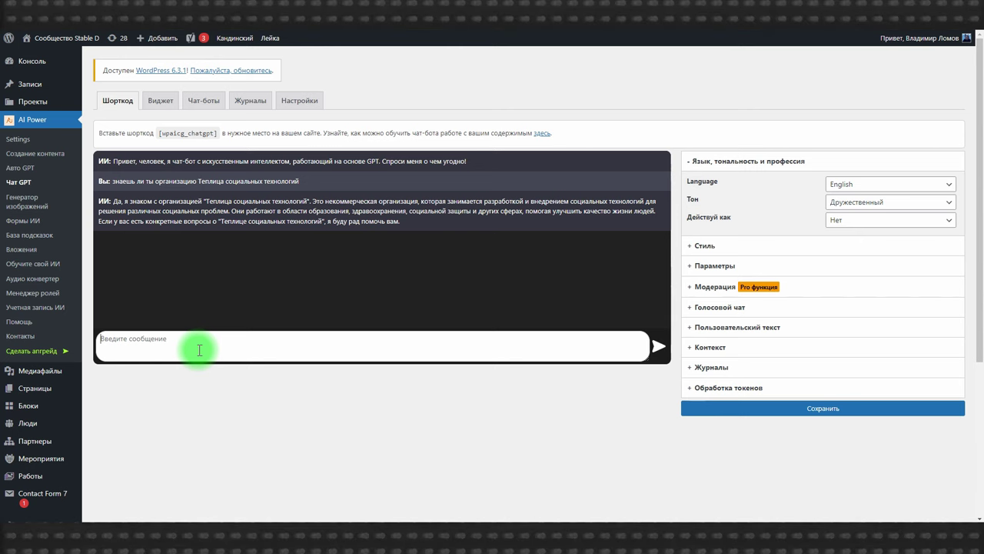